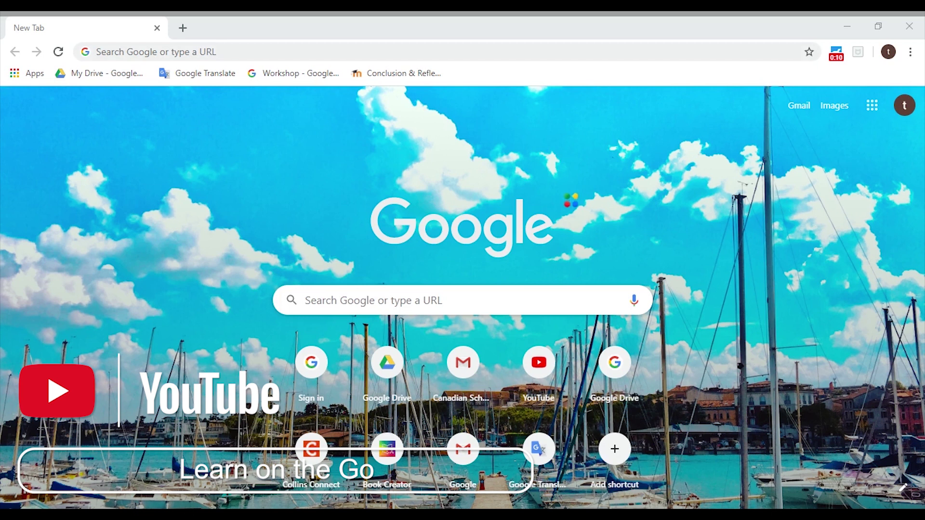
Open the bookcreator.com website.
{"action": "left_click", "coordinate": [96, 52]}
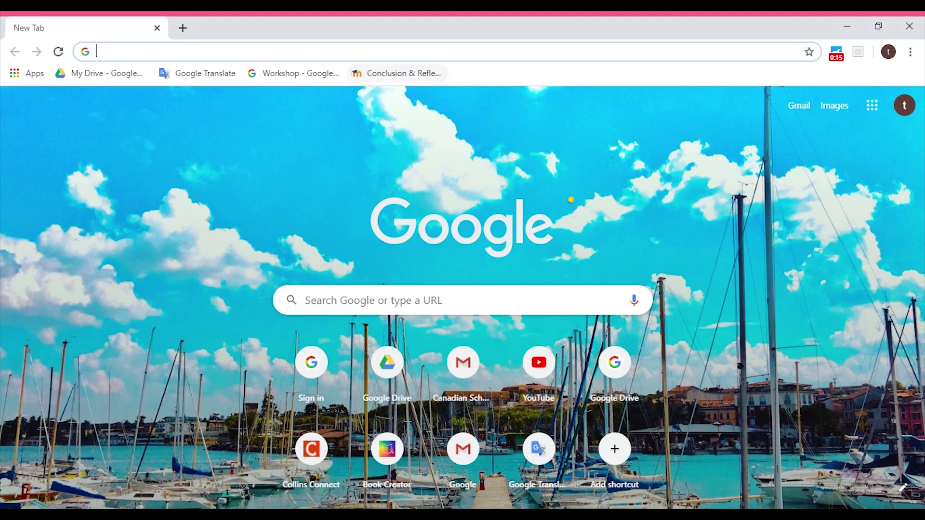
{"action": "type", "text": "boo"}
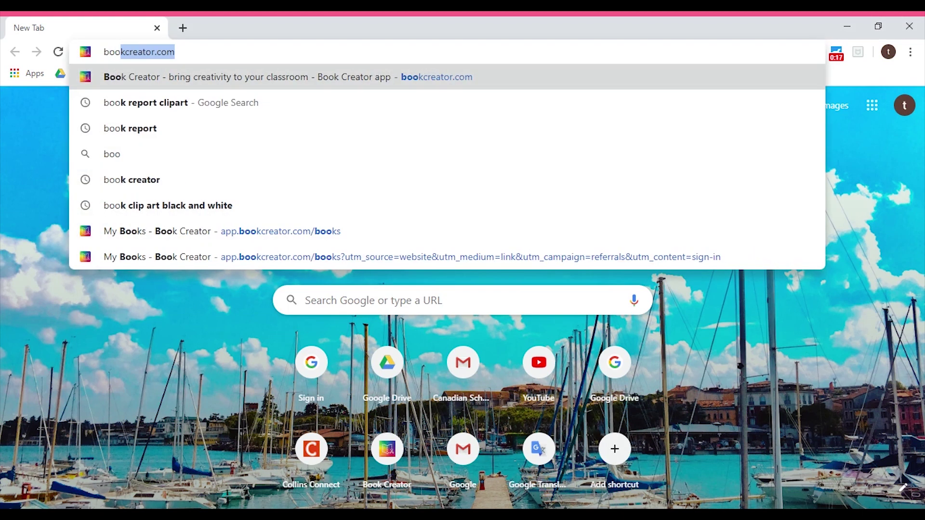
{"action": "type", "text": "kcreat"}
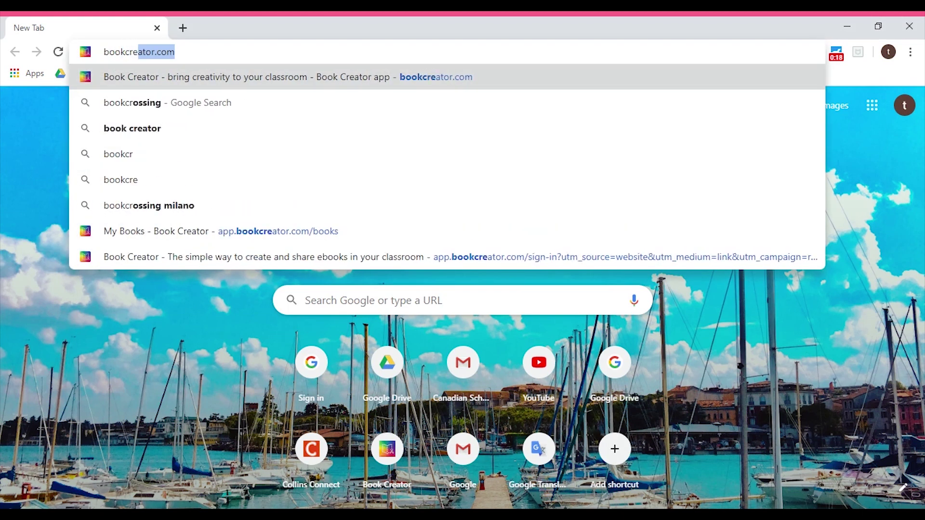
{"action": "type", "text": "or.c"}
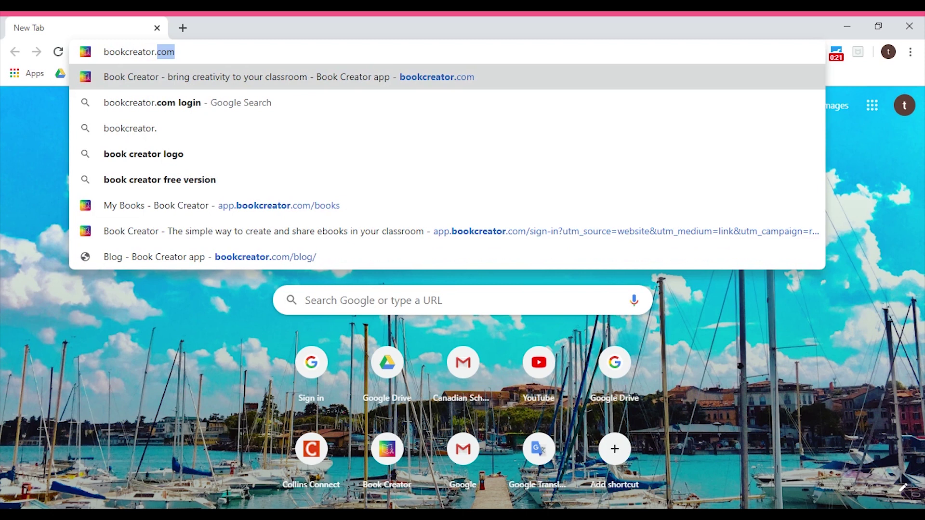
{"action": "type", "text": "om"}
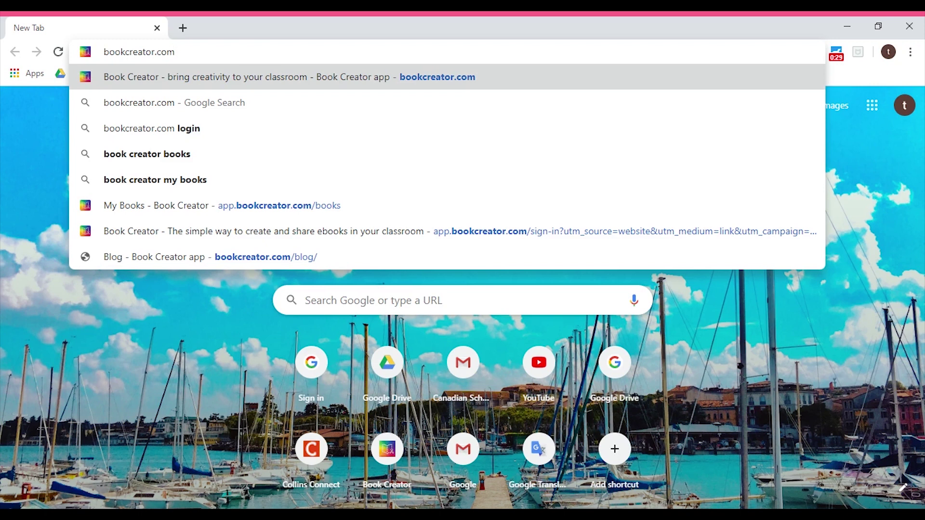
{"action": "key", "text": "Return"}
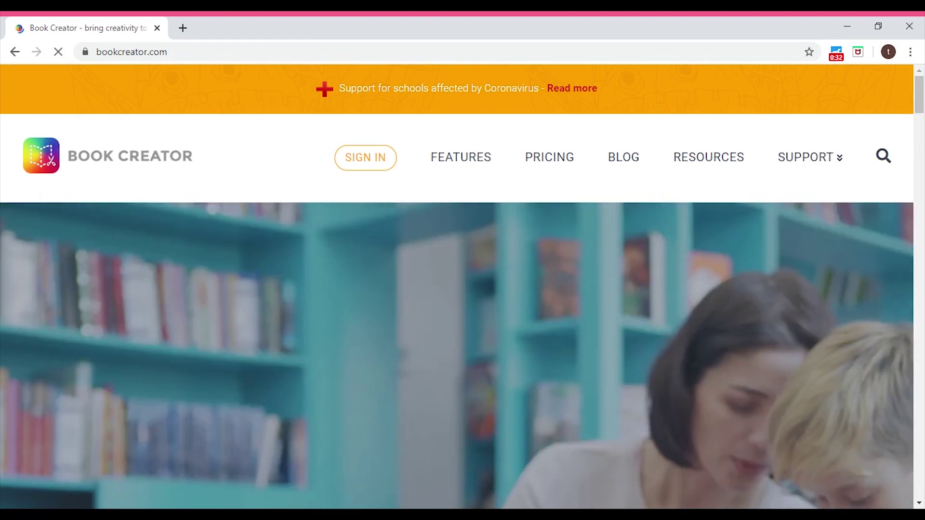
Sign in to Book Creator and create a new book in the plain Portrait 2:3 shape.
{"action": "scroll", "coordinate": [355, 215], "scroll_direction": "down", "scroll_amount": 15}
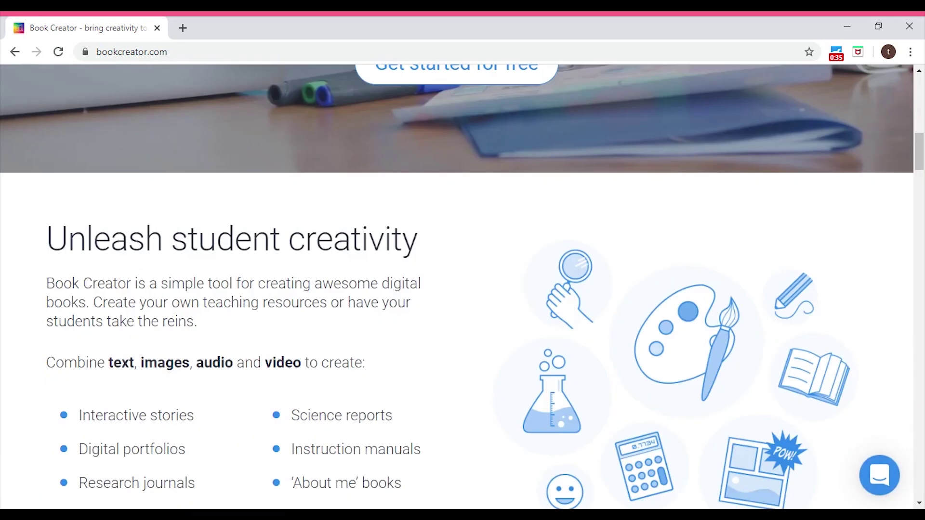
{"action": "scroll", "coordinate": [357, 214], "scroll_direction": "up", "scroll_amount": 15}
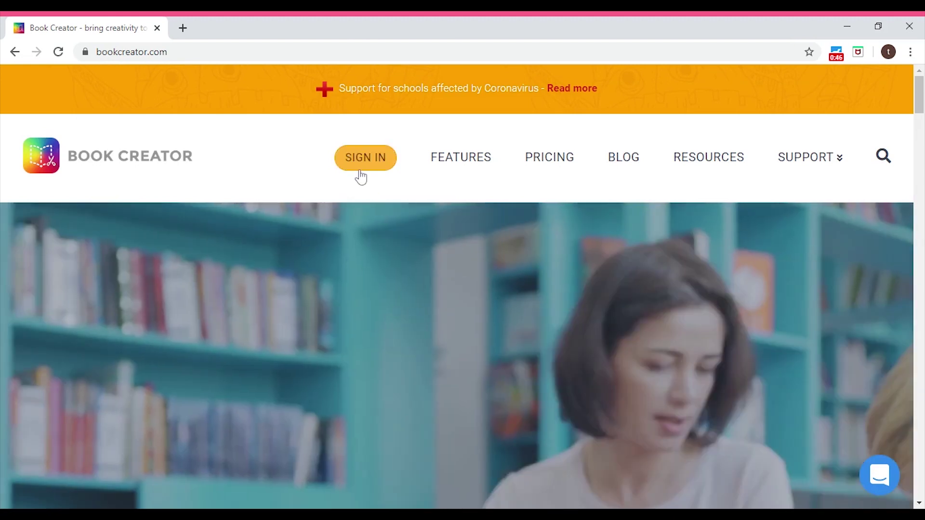
{"action": "left_click", "coordinate": [361, 177]}
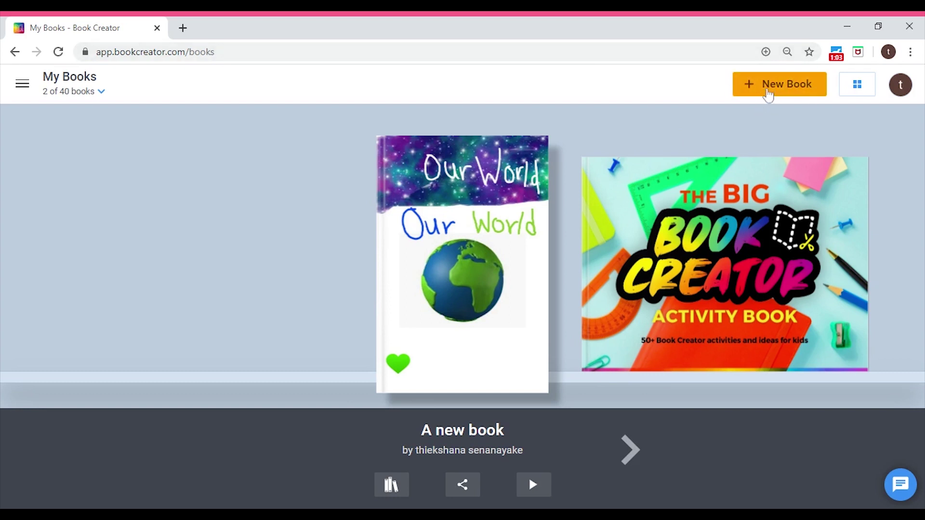
{"action": "left_click", "coordinate": [768, 92]}
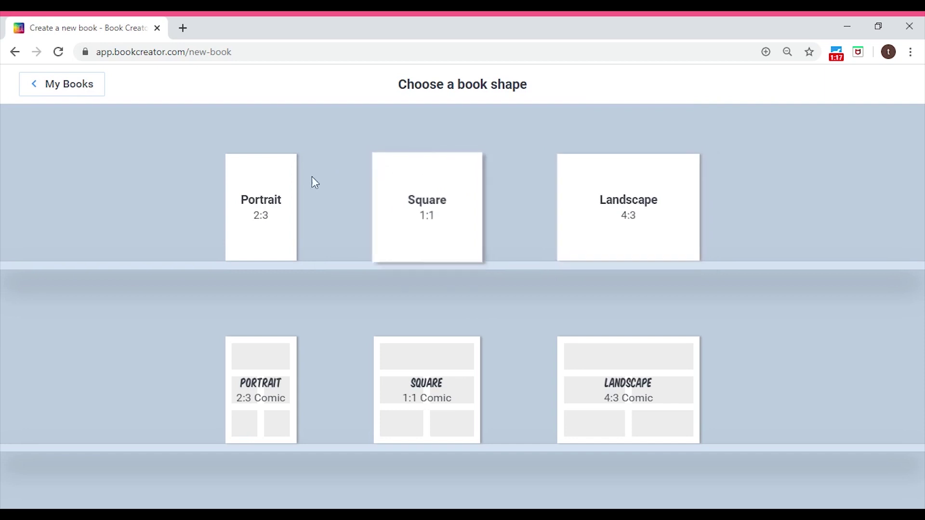
{"action": "left_click", "coordinate": [277, 207]}
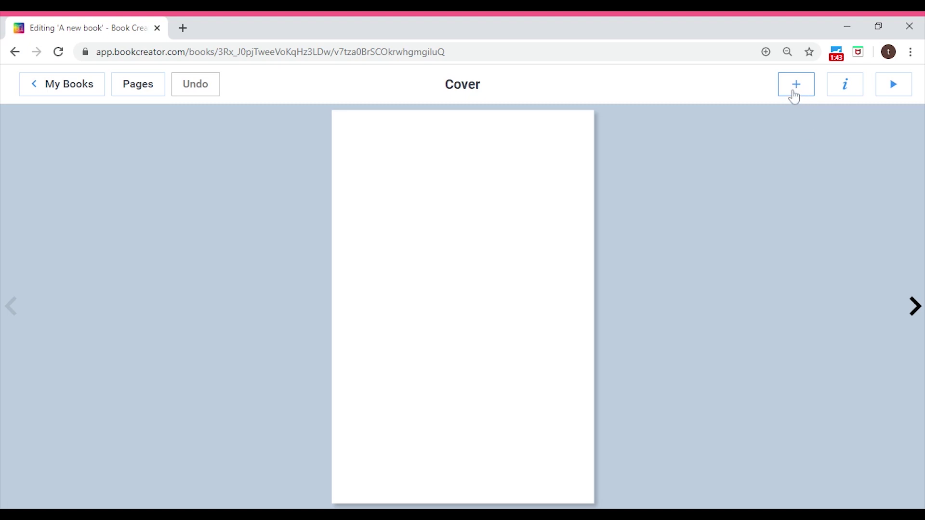
Look through the shapes available for the cover, and search for "earth" in the media import's Google image search.
{"action": "left_click", "coordinate": [794, 95]}
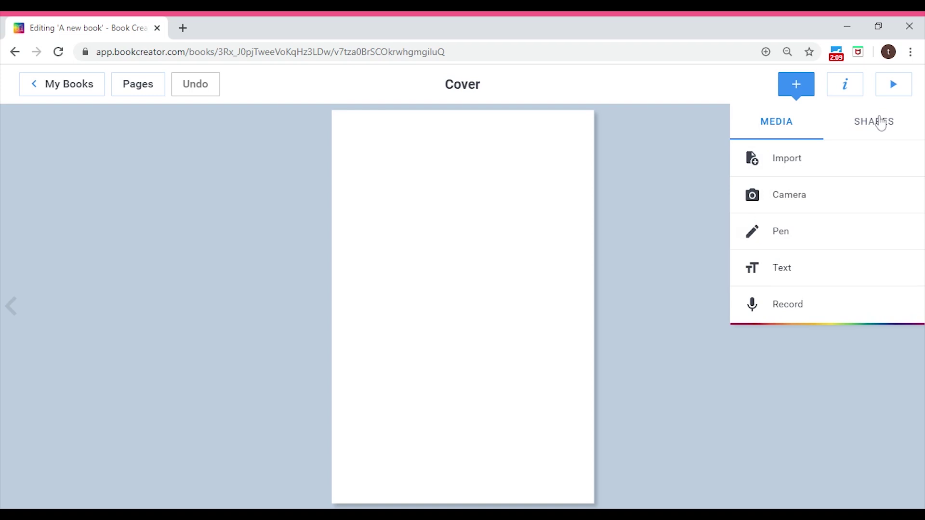
{"action": "left_click", "coordinate": [880, 124]}
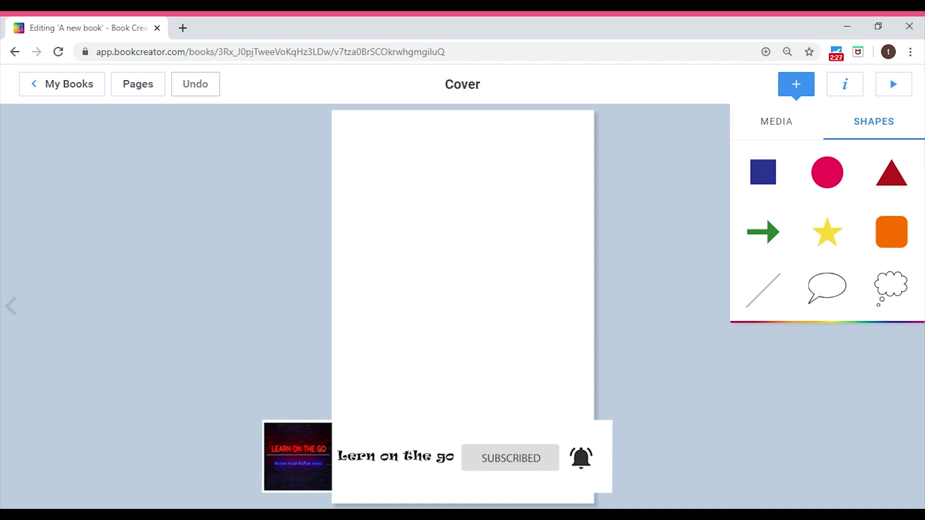
{"action": "left_click", "coordinate": [796, 133]}
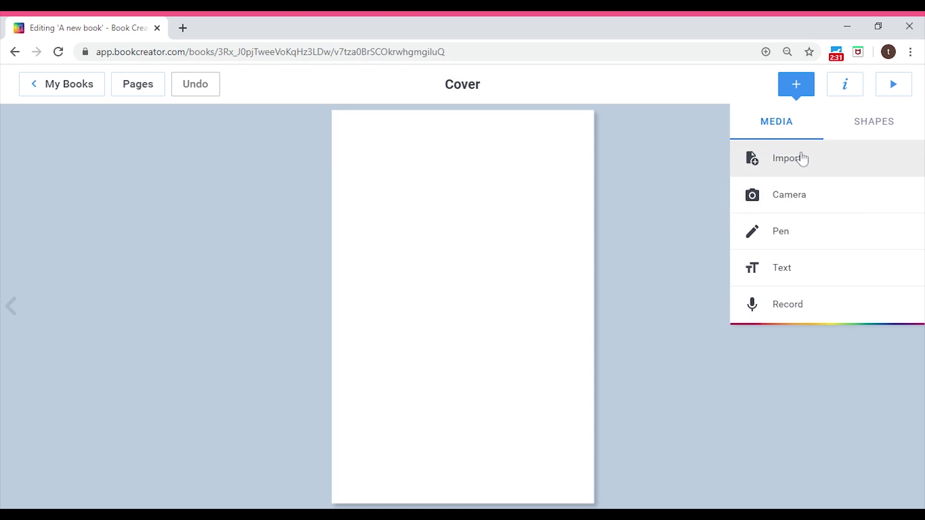
{"action": "left_click", "coordinate": [802, 158]}
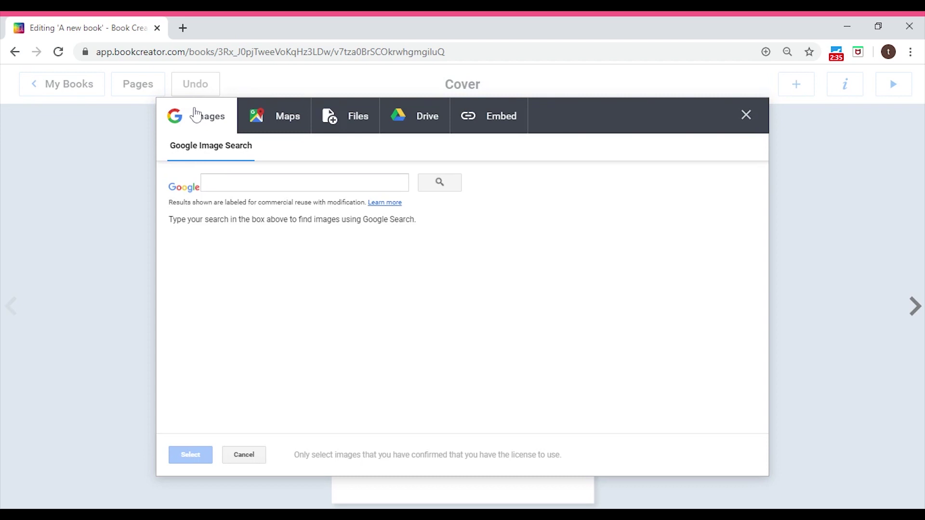
{"action": "left_click", "coordinate": [207, 182]}
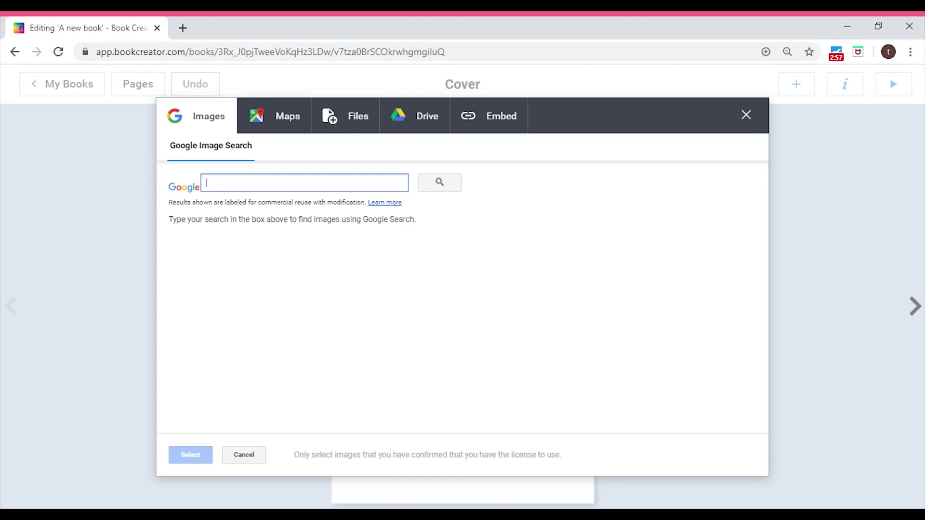
{"action": "type", "text": "earth"}
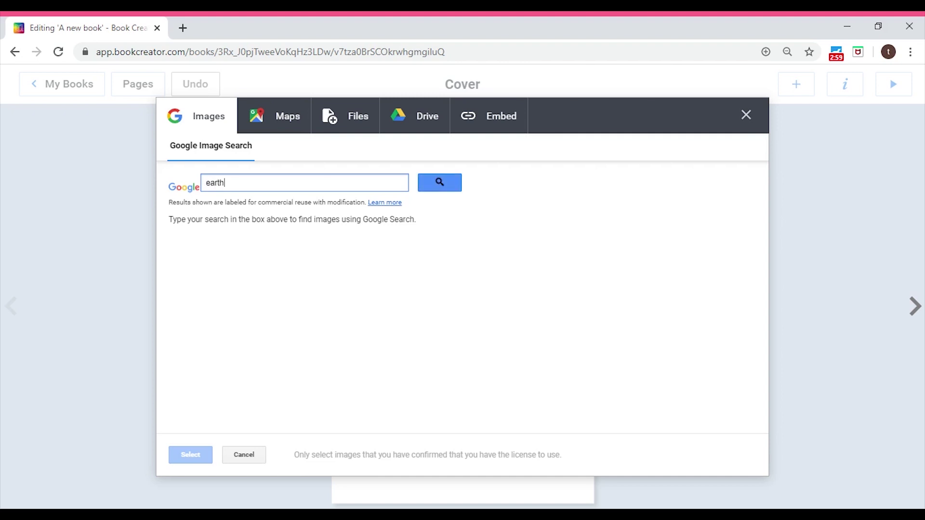
{"action": "key", "text": "Return"}
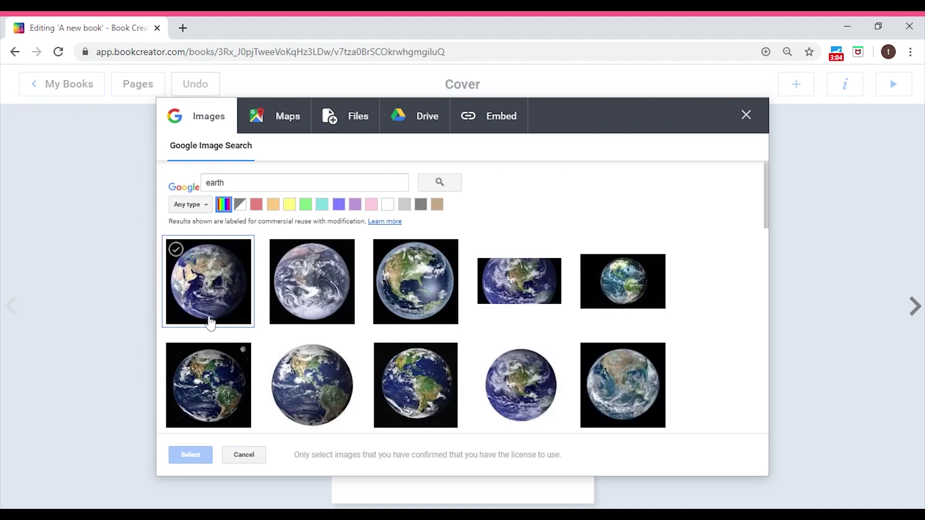
Insert the picture of a blue globe on a yellow and red background from the image results onto the cover.
{"action": "scroll", "coordinate": [213, 334], "scroll_direction": "down", "scroll_amount": 3}
{"action": "scroll", "coordinate": [212, 336], "scroll_direction": "down", "scroll_amount": 4}
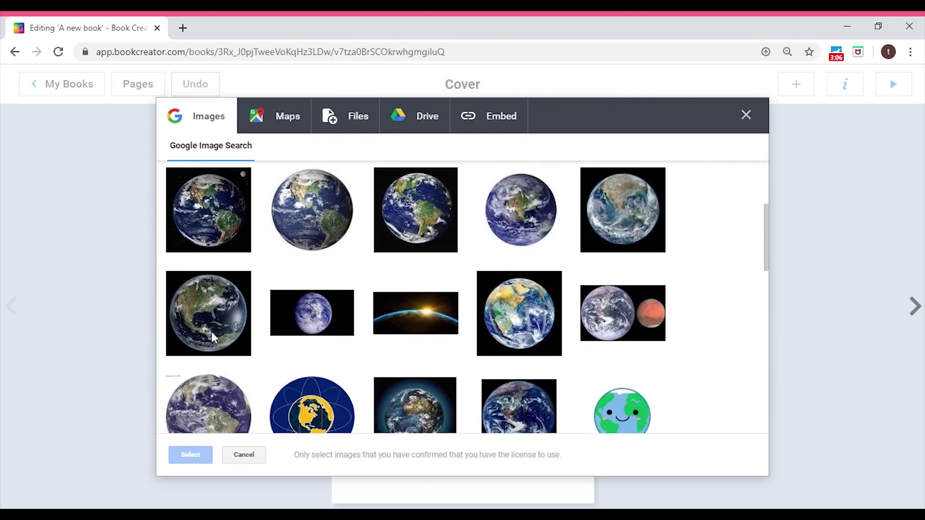
{"action": "scroll", "coordinate": [212, 336], "scroll_direction": "down", "scroll_amount": 2}
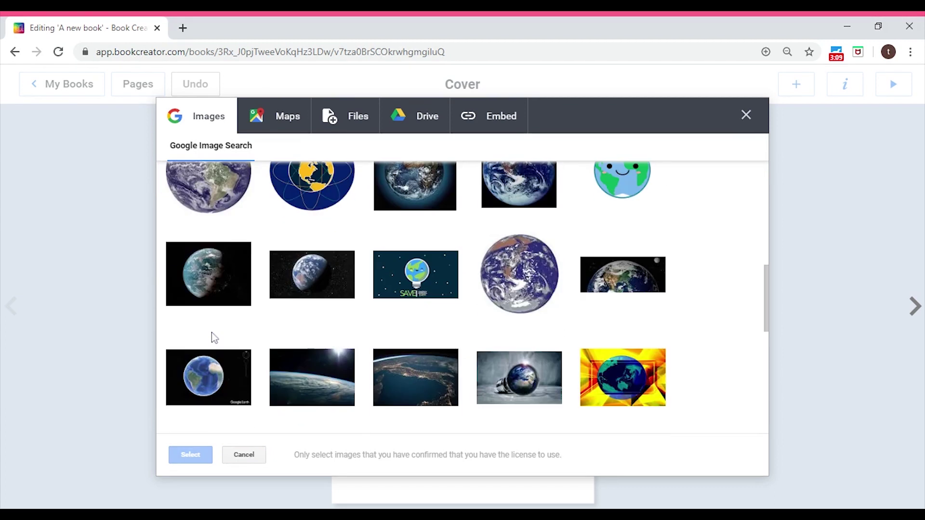
{"action": "scroll", "coordinate": [214, 337], "scroll_direction": "down", "scroll_amount": 1}
{"action": "left_click", "coordinate": [594, 367]}
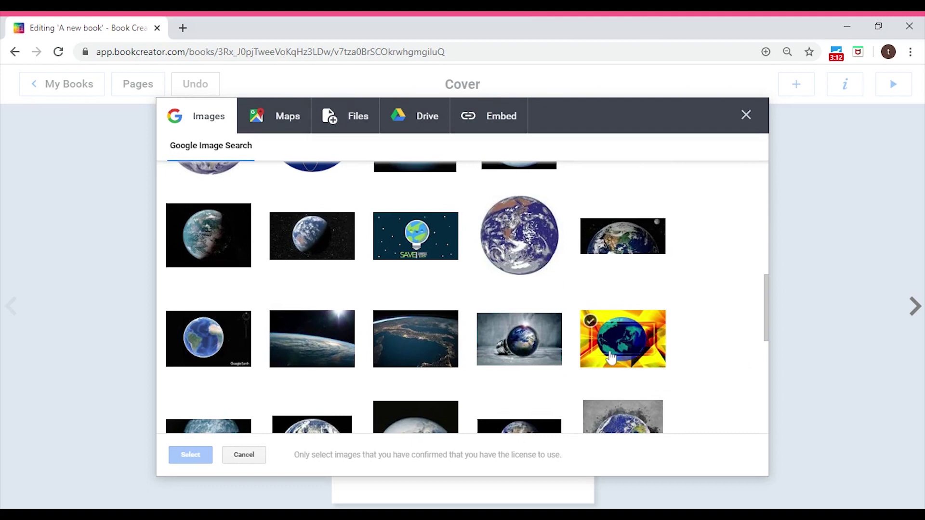
{"action": "left_click", "coordinate": [611, 358]}
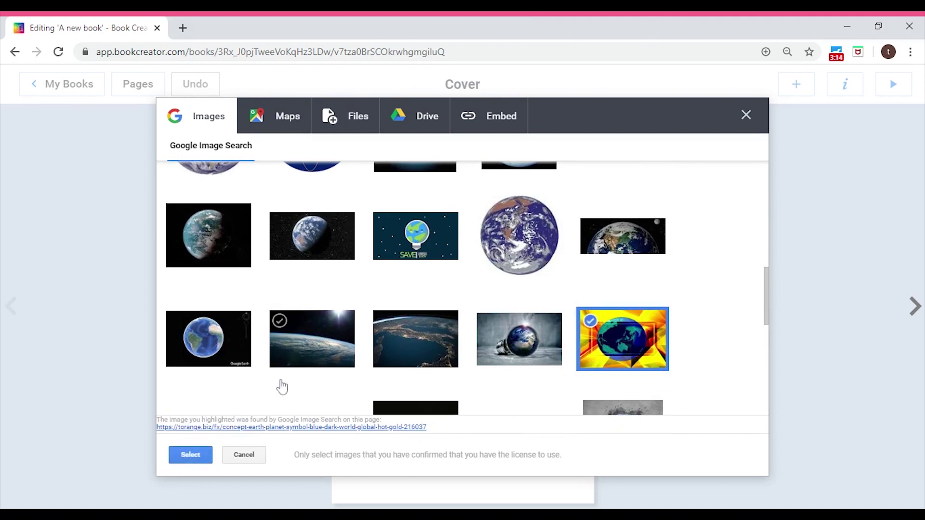
{"action": "left_click", "coordinate": [206, 456]}
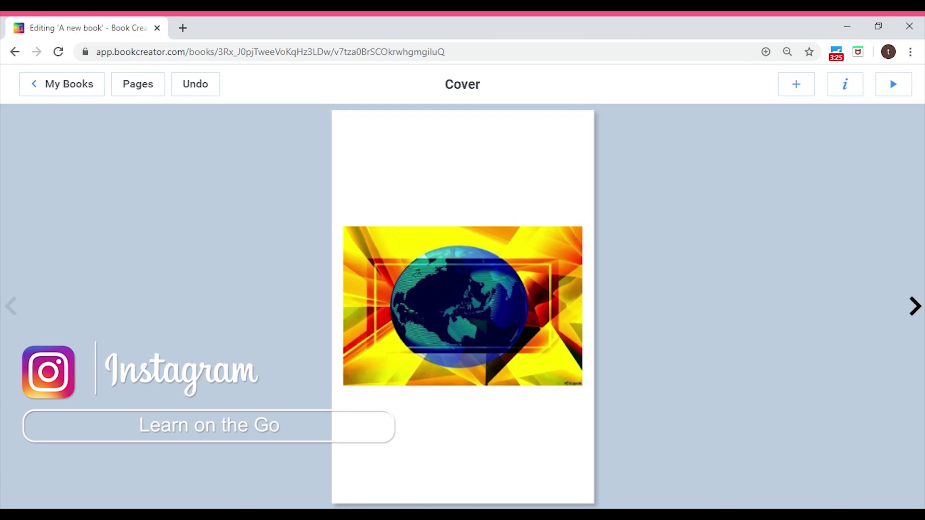
Delete the yellow and red earth picture from the cover and import a green and blue globe image from the computer's files.
{"action": "left_click", "coordinate": [412, 359]}
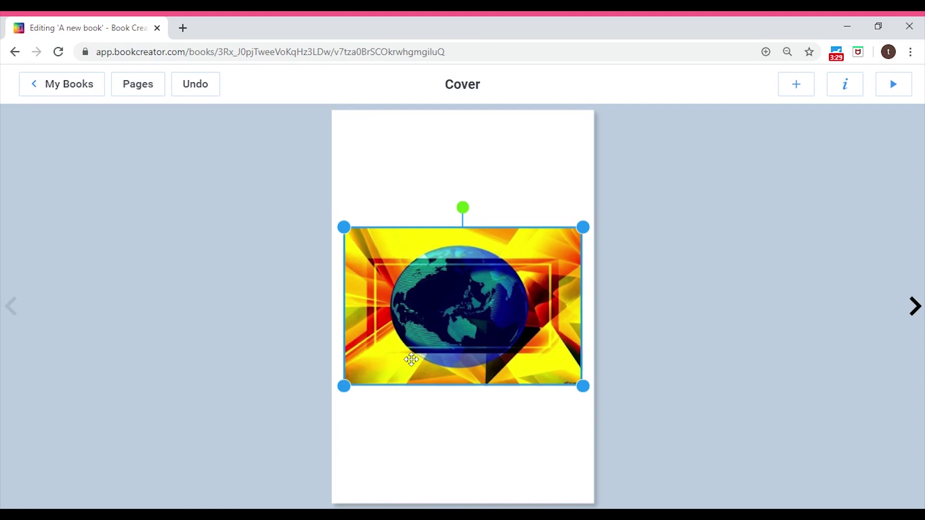
{"action": "key", "text": "Delete"}
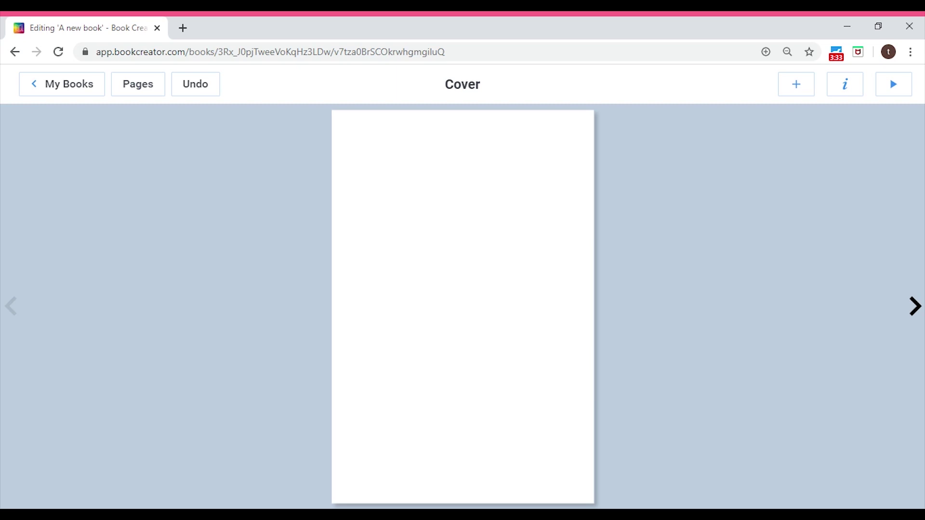
{"action": "left_click", "coordinate": [794, 95]}
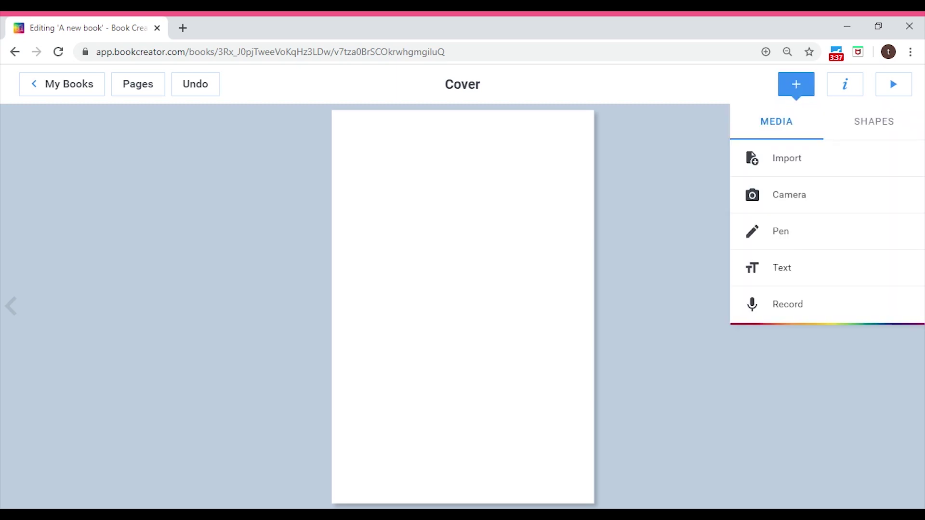
{"action": "left_click", "coordinate": [778, 164]}
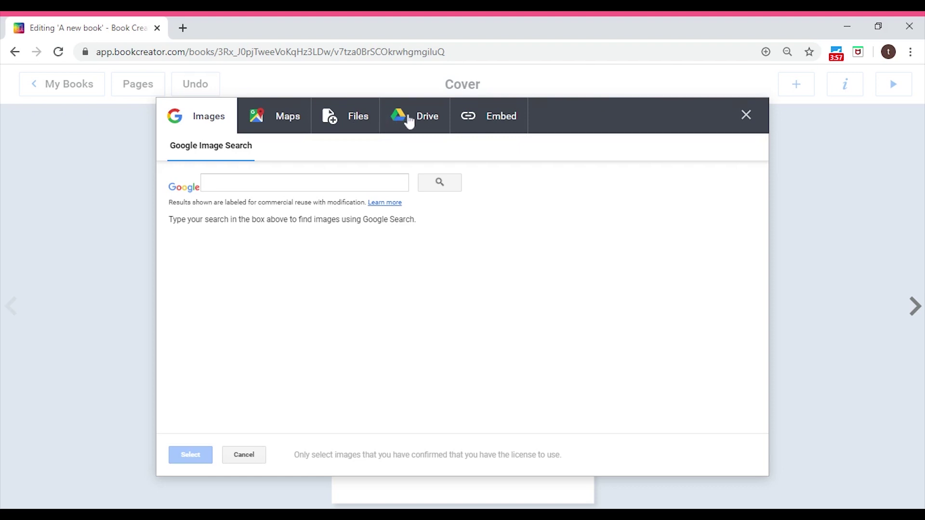
{"action": "left_click", "coordinate": [363, 121]}
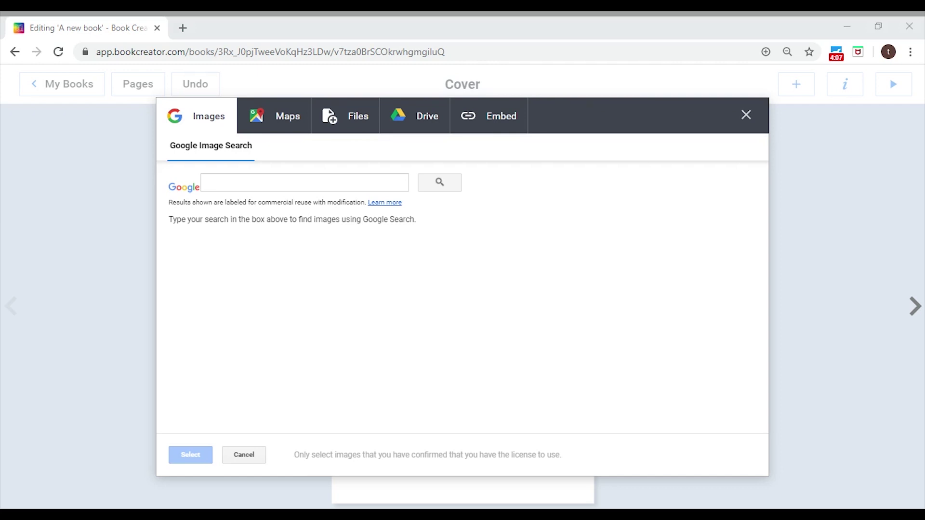
{"action": "key", "text": "Return"}
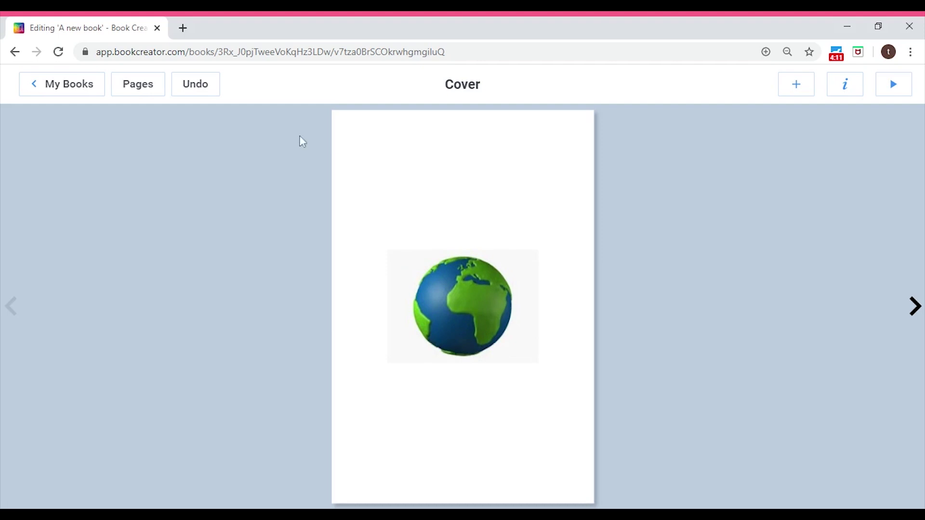
Move the globe image slightly up and left on the cover and enlarge it to about three quarters of the page width.
{"action": "left_click_drag", "start_coordinate": [459, 297], "coordinate": [446, 277]}
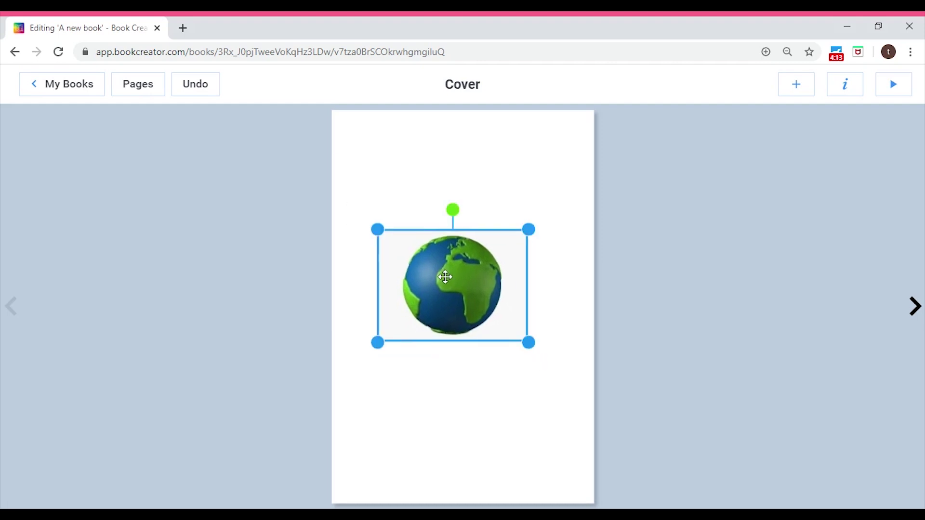
{"action": "left_click", "coordinate": [448, 400]}
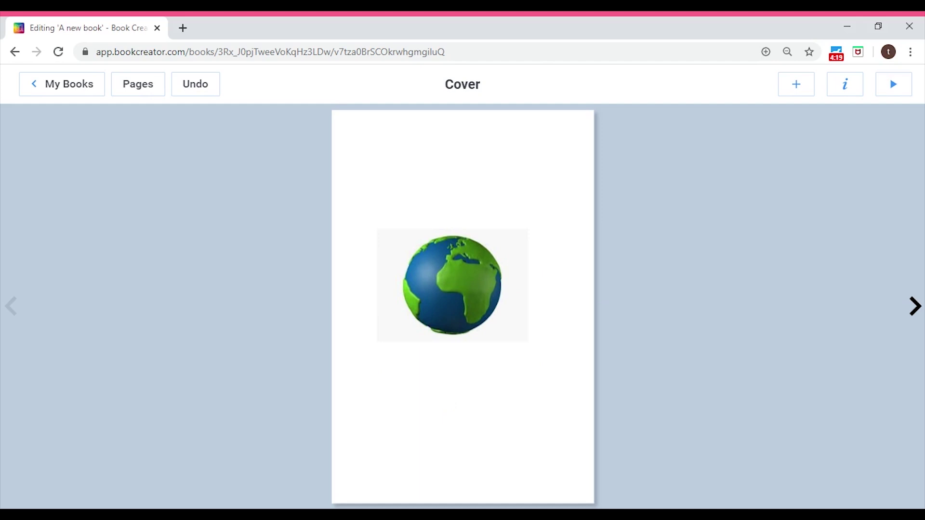
{"action": "left_click", "coordinate": [462, 322]}
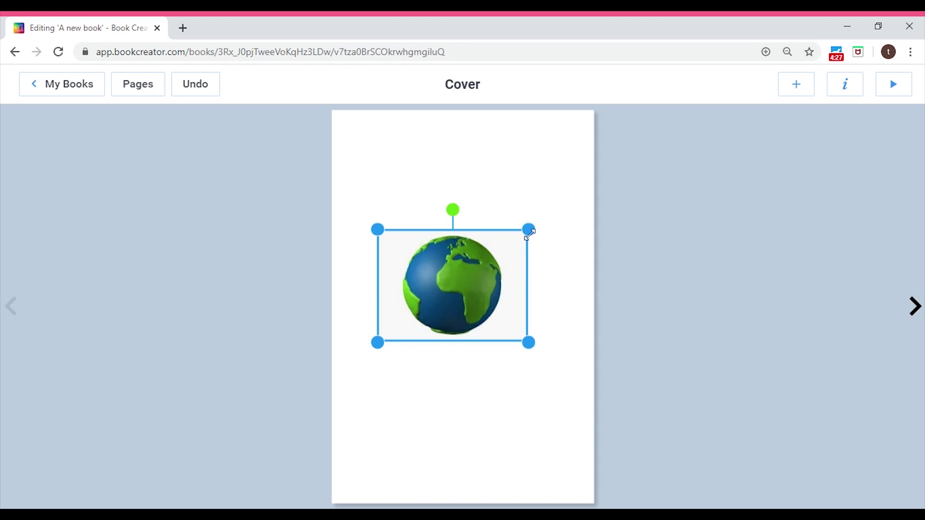
{"action": "left_click_drag", "start_coordinate": [529, 230], "coordinate": [574, 143]}
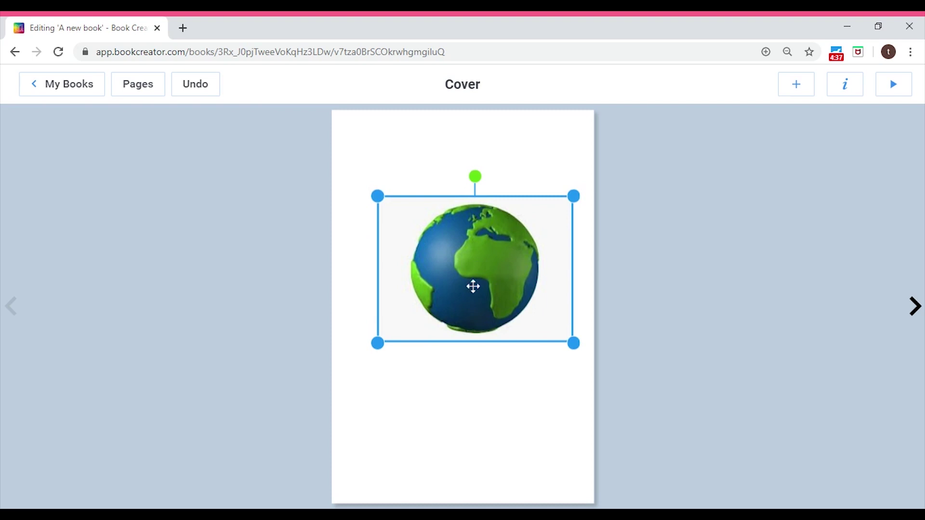
Move the globe image to the lower half of the cover, and delete it from the page.
{"action": "left_click_drag", "start_coordinate": [486, 268], "coordinate": [468, 365]}
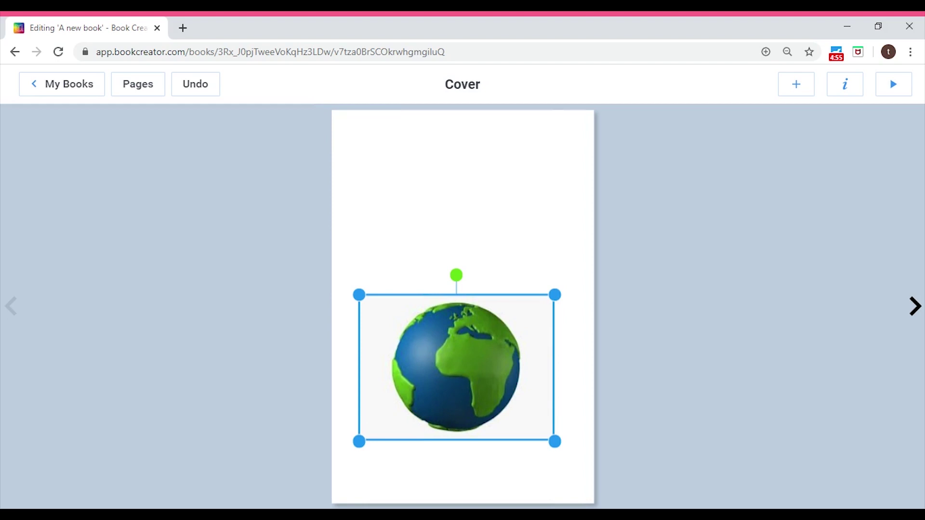
{"action": "key", "text": "Delete"}
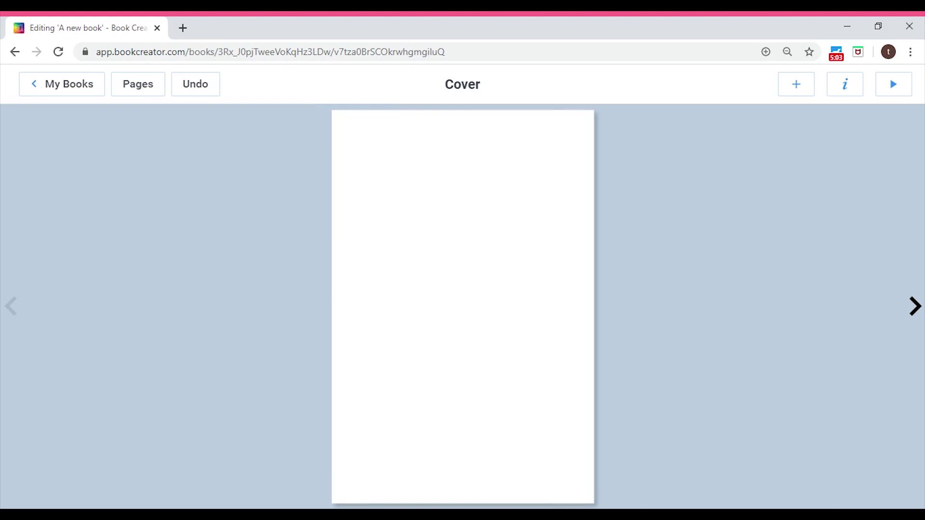
Start a pen drawing on the cover with the marker at its largest size and the rainbow glitter magic ink.
{"action": "left_click", "coordinate": [788, 90]}
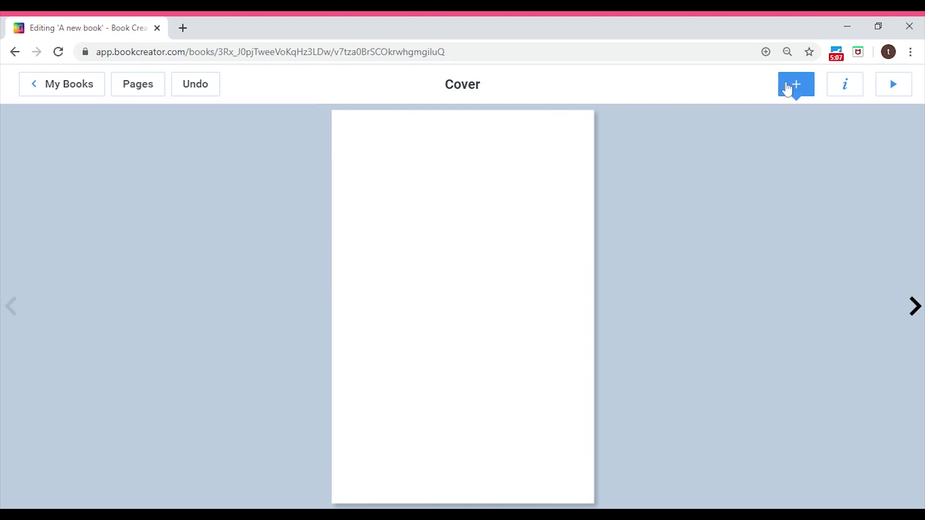
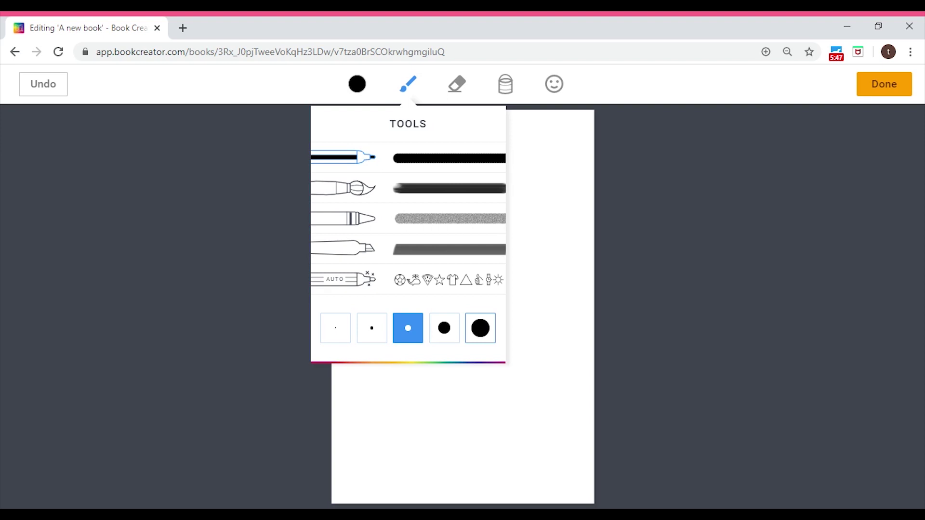
{"action": "left_click", "coordinate": [539, 298]}
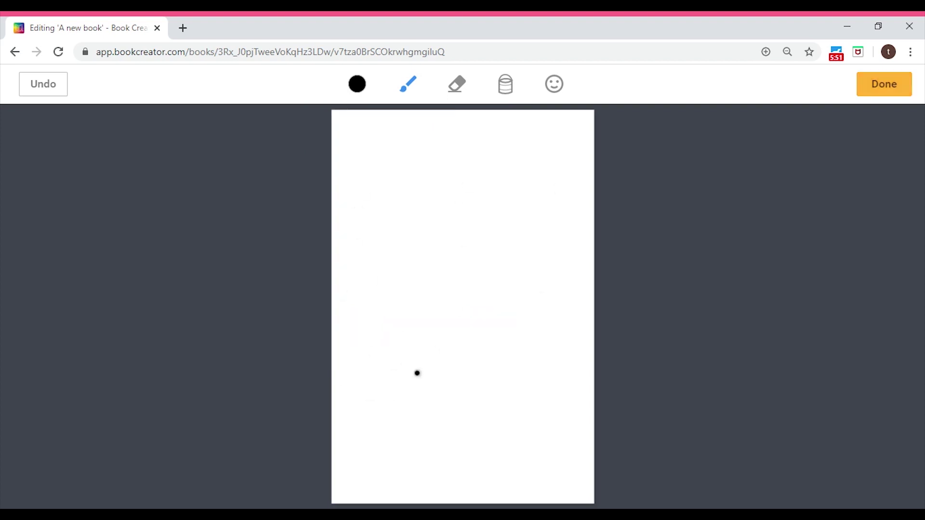
{"action": "left_click", "coordinate": [415, 93]}
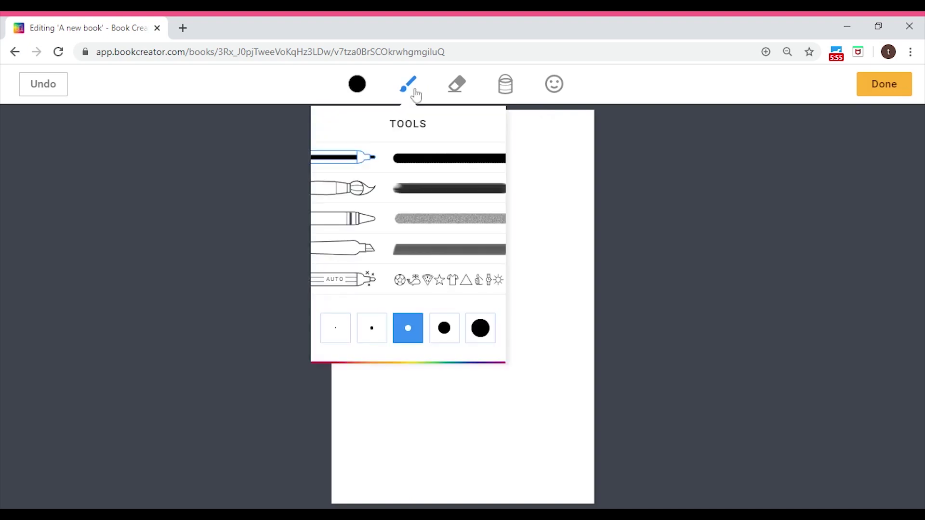
{"action": "left_click", "coordinate": [482, 332]}
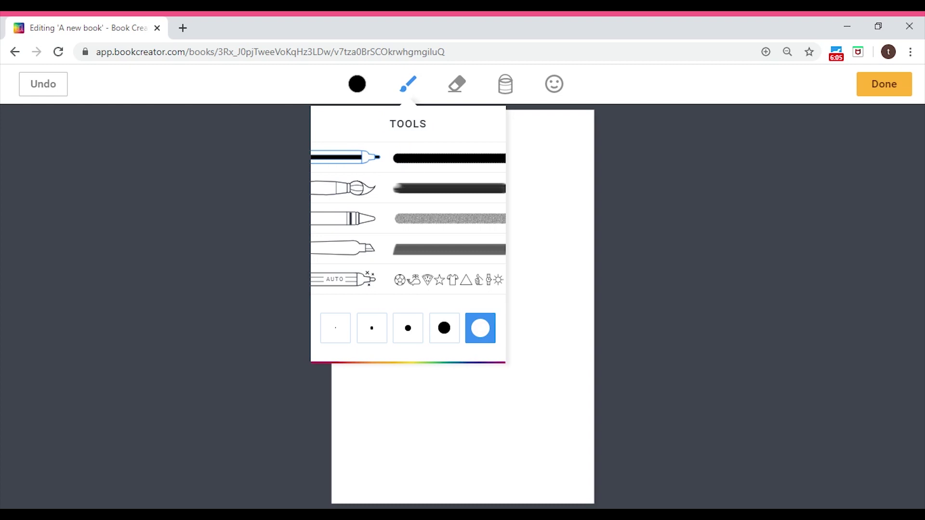
{"action": "left_click", "coordinate": [357, 86]}
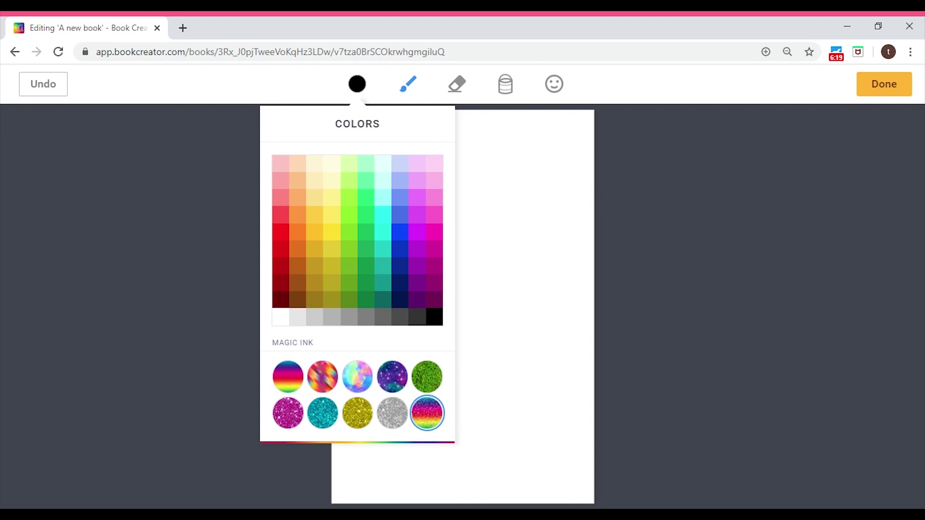
{"action": "left_click", "coordinate": [426, 413]}
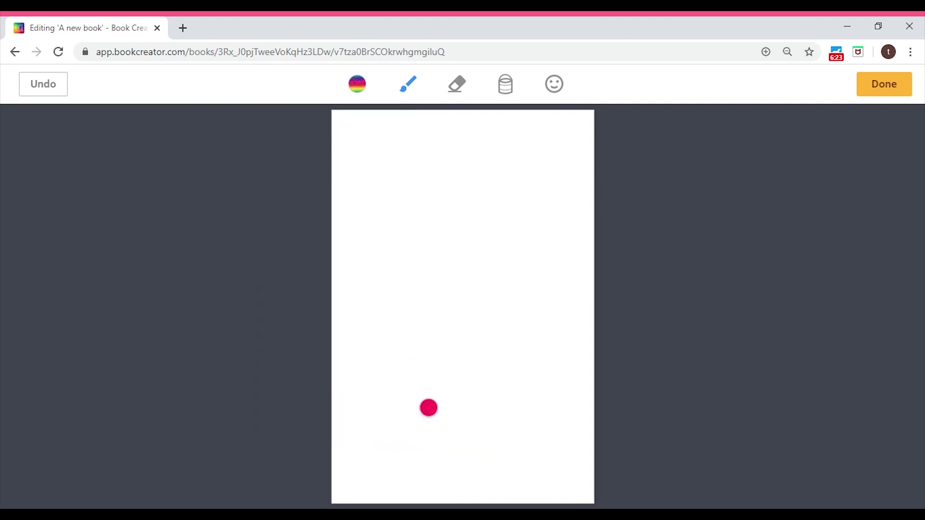
Cover the whole cover page with diagonal rainbow glitter strokes, fill the white gaps along the left edge, and finish the drawing.
{"action": "left_click", "coordinate": [337, 121]}
{"action": "mouse_move", "coordinate": [352, 121]}
{"action": "left_mouse_down"}
{"action": "mouse_move", "coordinate": [455, 106]}
{"action": "mouse_move", "coordinate": [265, 132]}
{"action": "mouse_move", "coordinate": [485, 126]}
{"action": "mouse_move", "coordinate": [398, 124]}
{"action": "mouse_move", "coordinate": [299, 192]}
{"action": "mouse_move", "coordinate": [554, 145]}
{"action": "mouse_move", "coordinate": [410, 189]}
{"action": "mouse_move", "coordinate": [351, 225]}
{"action": "mouse_move", "coordinate": [355, 256]}
{"action": "mouse_move", "coordinate": [334, 223]}
{"action": "mouse_move", "coordinate": [323, 289]}
{"action": "mouse_move", "coordinate": [530, 212]}
{"action": "mouse_move", "coordinate": [250, 364]}
{"action": "mouse_move", "coordinate": [374, 331]}
{"action": "mouse_move", "coordinate": [308, 395]}
{"action": "mouse_move", "coordinate": [433, 370]}
{"action": "mouse_move", "coordinate": [337, 378]}
{"action": "mouse_move", "coordinate": [396, 317]}
{"action": "mouse_move", "coordinate": [411, 352]}
{"action": "mouse_move", "coordinate": [288, 489]}
{"action": "mouse_move", "coordinate": [295, 465]}
{"action": "mouse_move", "coordinate": [274, 471]}
{"action": "mouse_move", "coordinate": [391, 403]}
{"action": "mouse_move", "coordinate": [378, 440]}
{"action": "mouse_move", "coordinate": [607, 386]}
{"action": "mouse_move", "coordinate": [547, 428]}
{"action": "mouse_move", "coordinate": [620, 452]}
{"action": "mouse_move", "coordinate": [559, 486]}
{"action": "mouse_move", "coordinate": [631, 425]}
{"action": "left_mouse_up"}
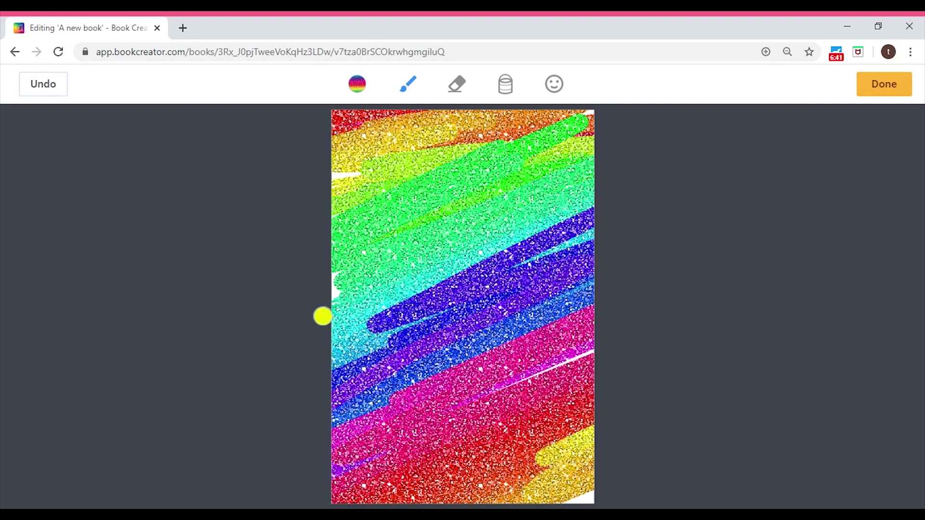
{"action": "left_click_drag", "start_coordinate": [364, 172], "coordinate": [332, 178]}
{"action": "left_click_drag", "start_coordinate": [345, 236], "coordinate": [335, 296]}
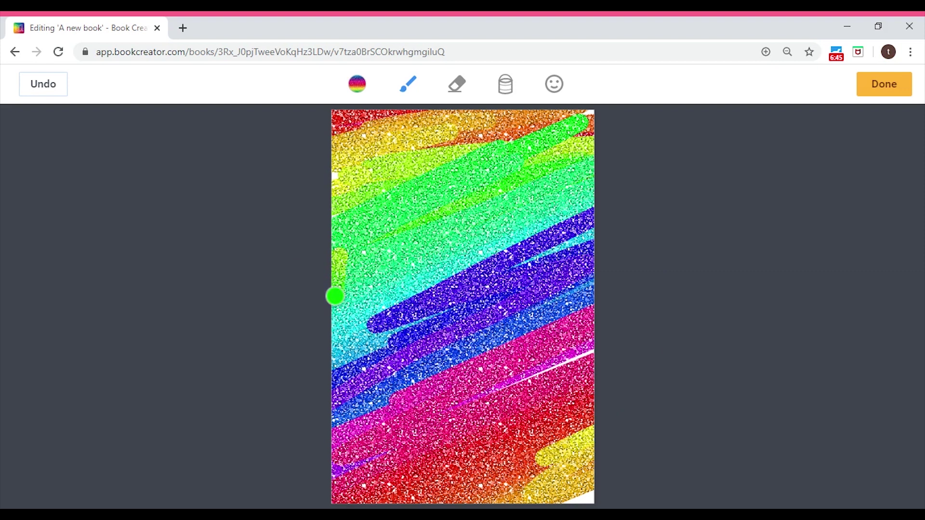
{"action": "left_click_drag", "start_coordinate": [337, 200], "coordinate": [337, 179]}
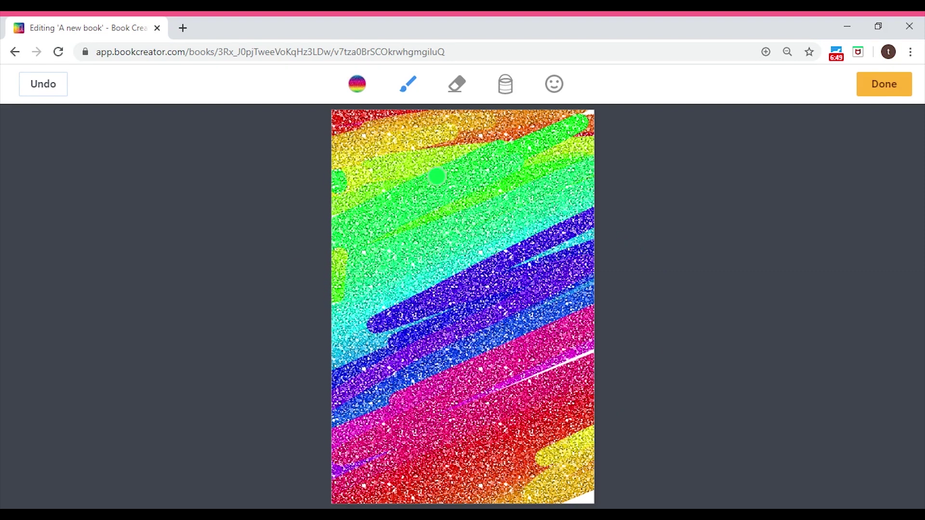
{"action": "left_click", "coordinate": [869, 87]}
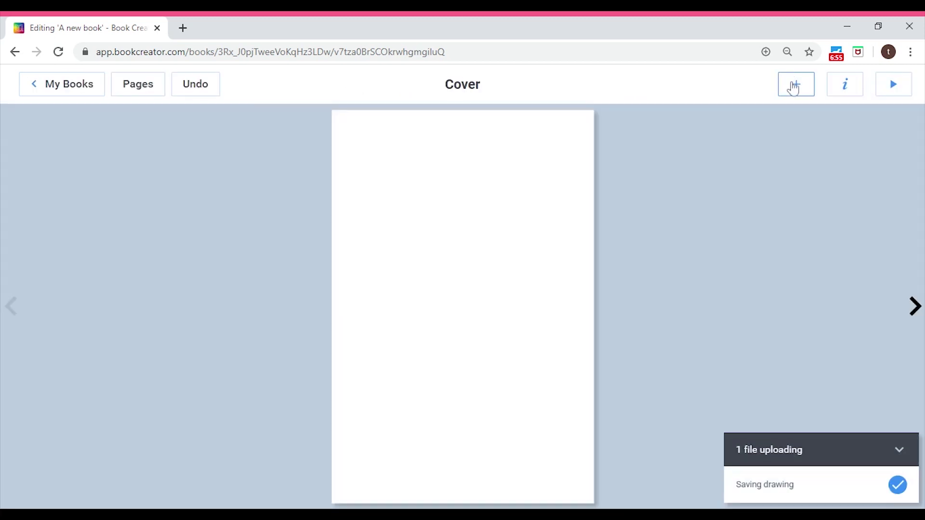
Import the green and blue globe image from the computer's files and enlarge it to about two thirds of the cover's width, centred.
{"action": "left_click", "coordinate": [795, 86]}
{"action": "left_click", "coordinate": [779, 166]}
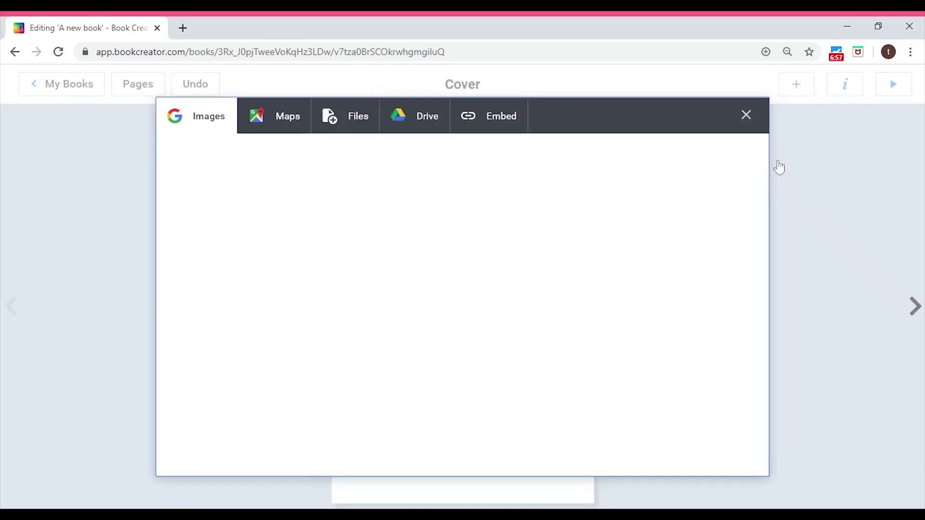
{"action": "left_click", "coordinate": [349, 119]}
{"action": "key", "text": "Return"}
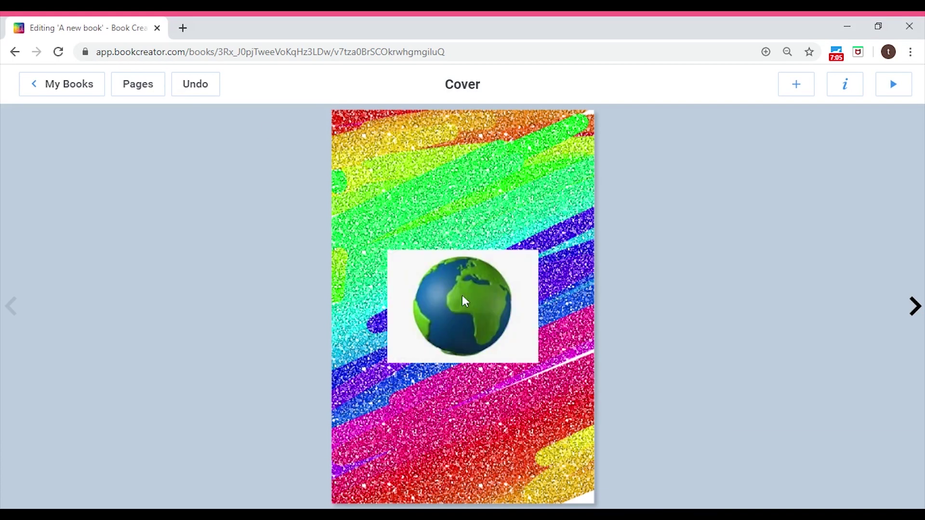
{"action": "left_click", "coordinate": [463, 295]}
{"action": "left_click_drag", "start_coordinate": [538, 367], "coordinate": [569, 387]}
{"action": "left_click_drag", "start_coordinate": [521, 341], "coordinate": [502, 345]}
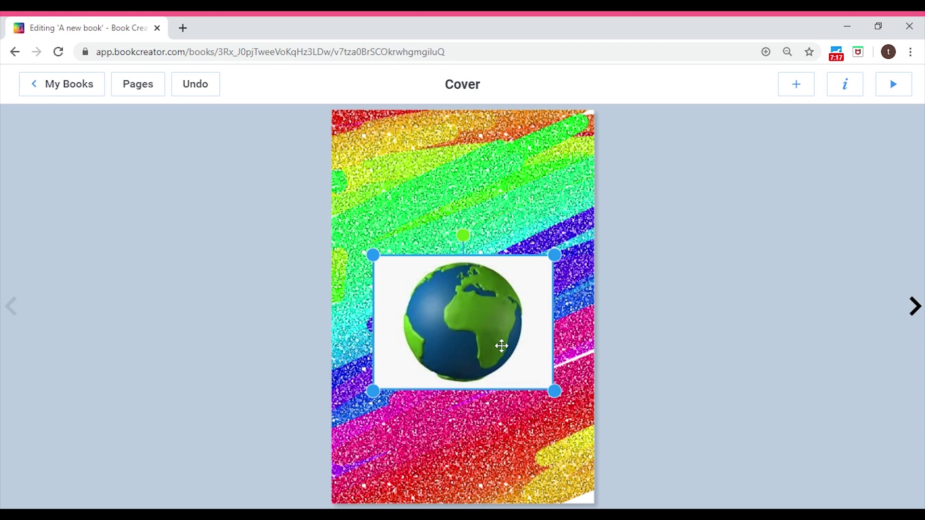
Add the text "Our Planet" to the cover and move it slightly up and right above the globe.
{"action": "left_click", "coordinate": [791, 96]}
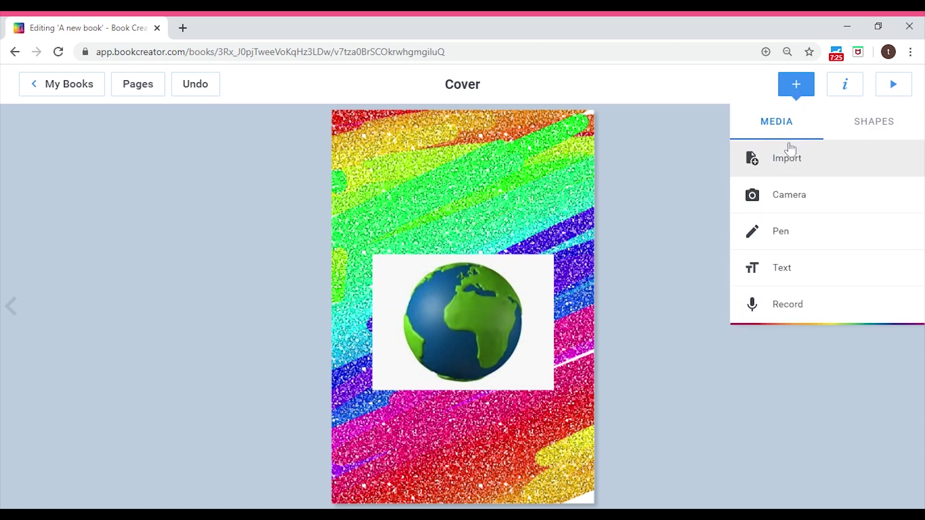
{"action": "left_click", "coordinate": [781, 269]}
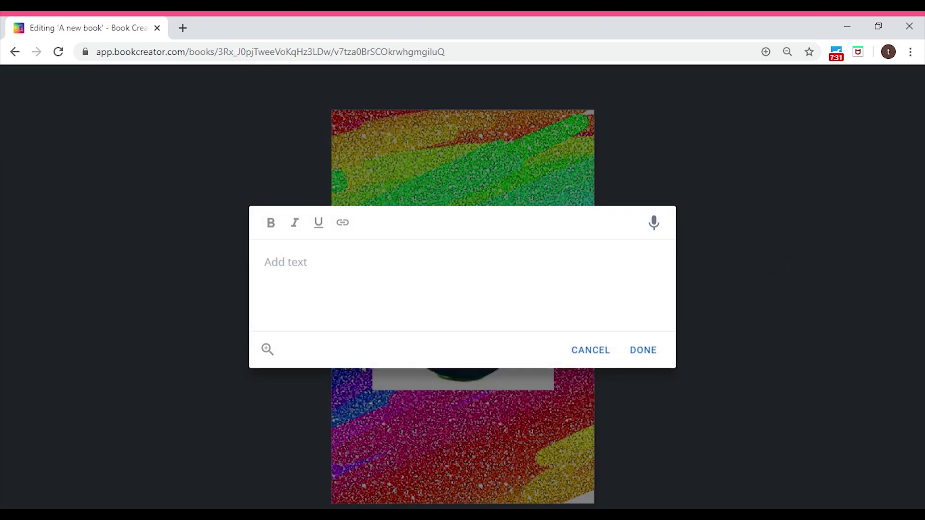
{"action": "type", "text": "Our Planet"}
{"action": "left_click", "coordinate": [651, 356]}
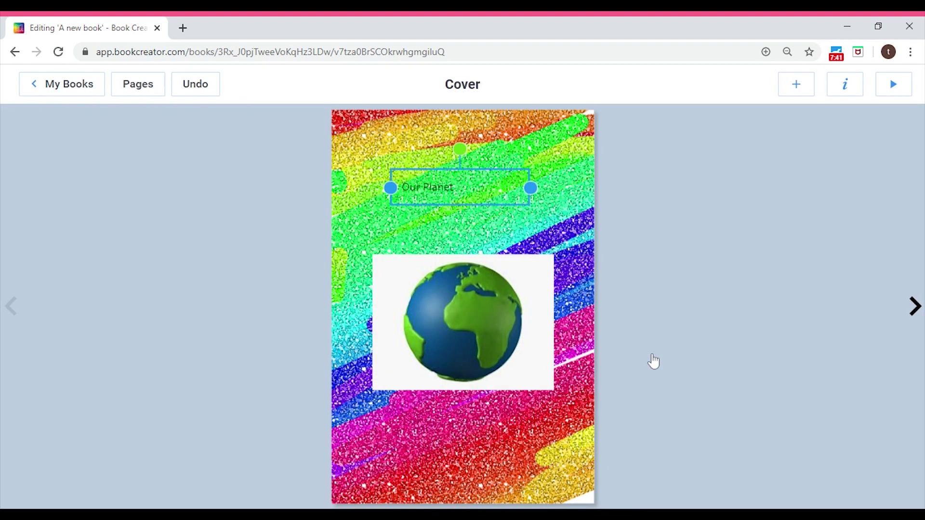
{"action": "left_click_drag", "start_coordinate": [483, 187], "coordinate": [509, 171]}
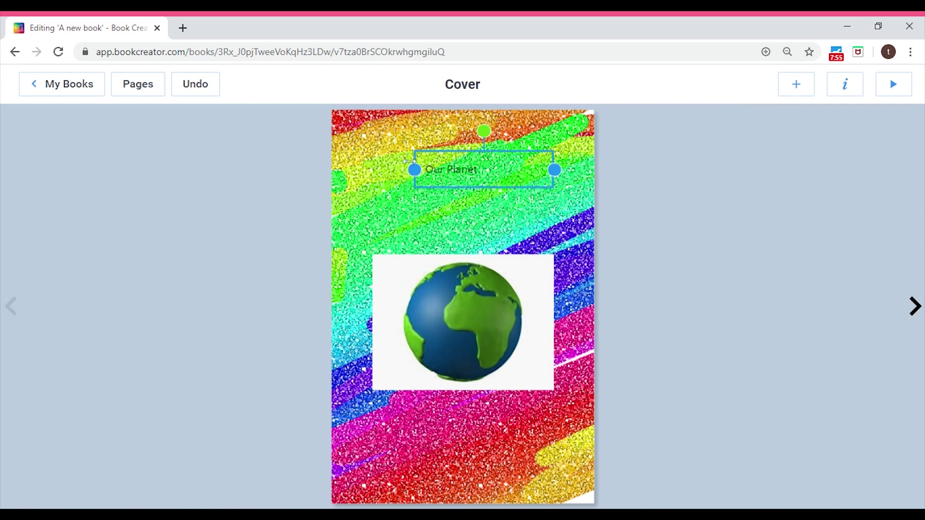
Start a new pen drawing with the medium marker in black and handwrite "Our" above the globe.
{"action": "left_click", "coordinate": [803, 89]}
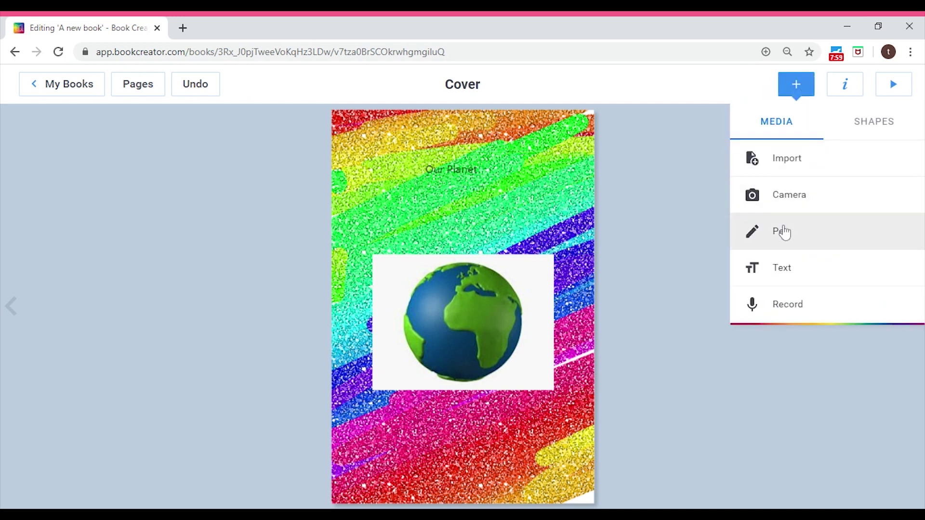
{"action": "left_click", "coordinate": [784, 232]}
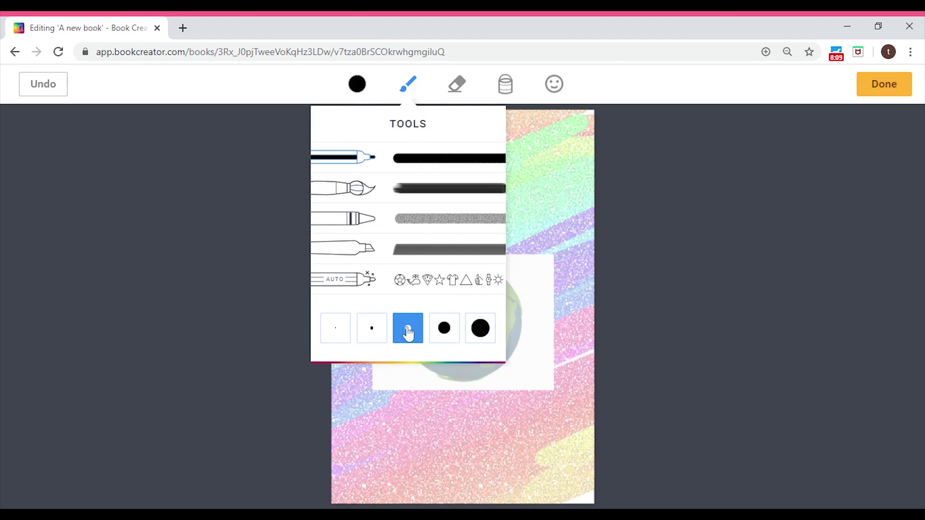
{"action": "left_click", "coordinate": [357, 84]}
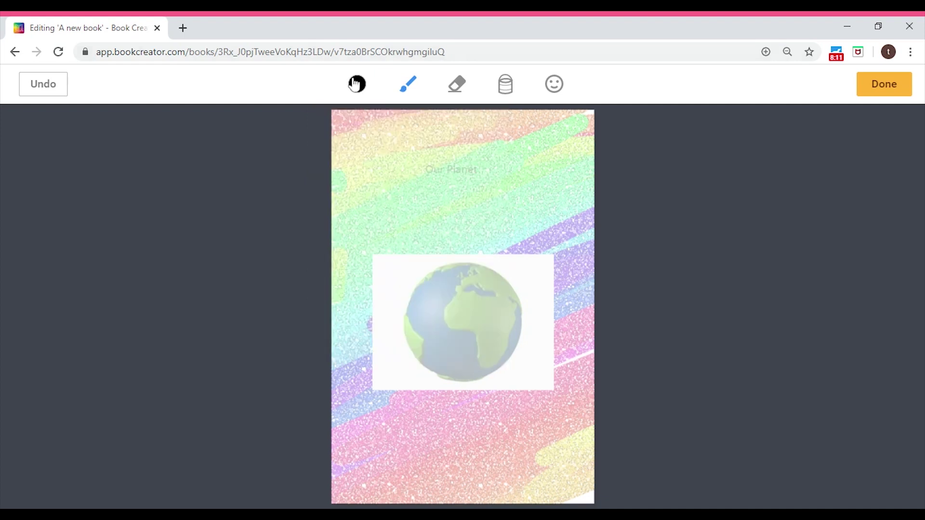
{"action": "left_click", "coordinate": [434, 318]}
{"action": "mouse_move", "coordinate": [402, 152]}
{"action": "left_mouse_down"}
{"action": "mouse_move", "coordinate": [380, 143]}
{"action": "mouse_move", "coordinate": [368, 170]}
{"action": "mouse_move", "coordinate": [389, 198]}
{"action": "mouse_move", "coordinate": [407, 153]}
{"action": "mouse_move", "coordinate": [428, 191]}
{"action": "mouse_move", "coordinate": [433, 170]}
{"action": "mouse_move", "coordinate": [439, 190]}
{"action": "mouse_move", "coordinate": [460, 201]}
{"action": "mouse_move", "coordinate": [481, 181]}
{"action": "left_mouse_up"}
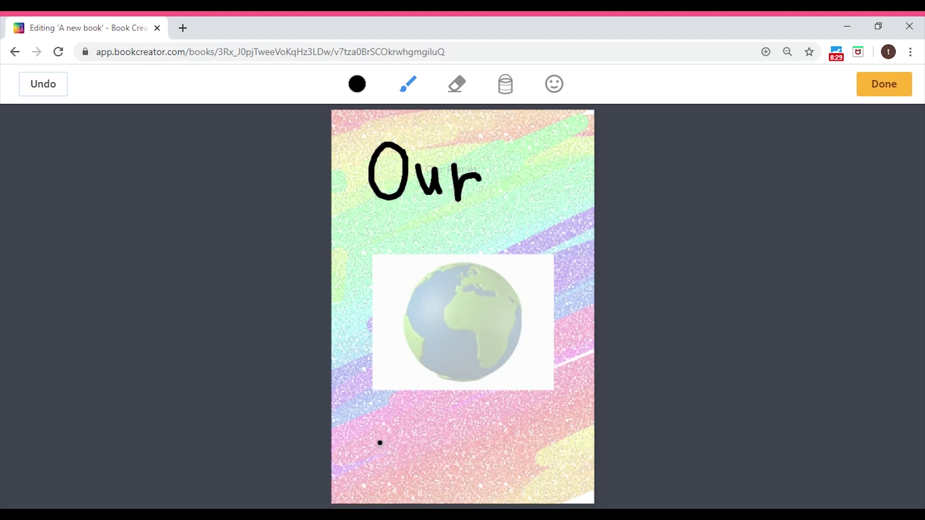
Handwrite "Planet" in black below the globe and finish the drawing.
{"action": "left_click_drag", "start_coordinate": [380, 418], "coordinate": [383, 477]}
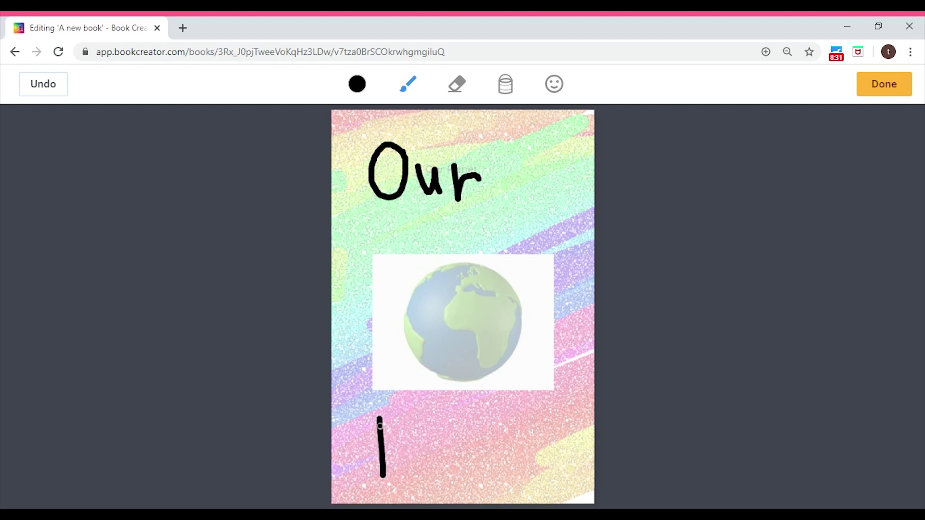
{"action": "mouse_move", "coordinate": [385, 421]}
{"action": "left_mouse_down"}
{"action": "mouse_move", "coordinate": [408, 436]}
{"action": "mouse_move", "coordinate": [383, 443]}
{"action": "mouse_move", "coordinate": [419, 466]}
{"action": "mouse_move", "coordinate": [419, 480]}
{"action": "left_mouse_up"}
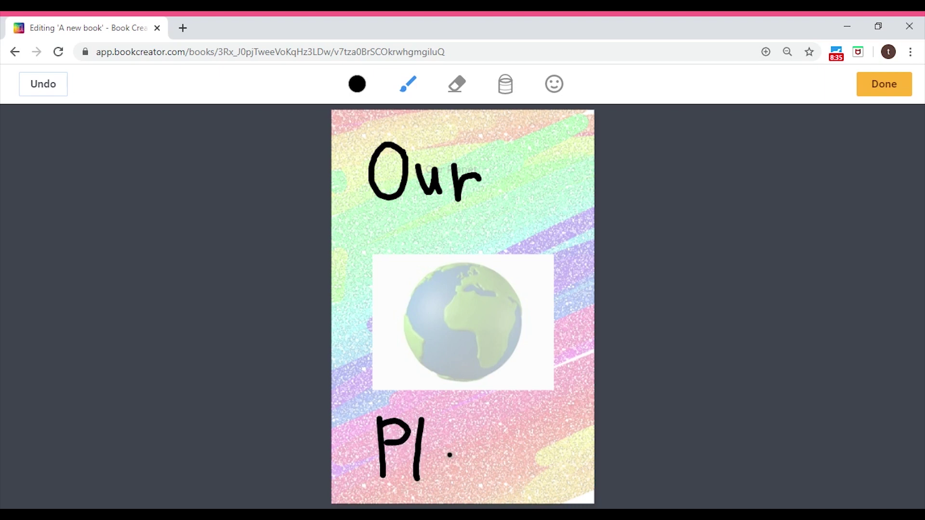
{"action": "mouse_move", "coordinate": [452, 454]}
{"action": "left_mouse_down"}
{"action": "mouse_move", "coordinate": [441, 477]}
{"action": "mouse_move", "coordinate": [456, 459]}
{"action": "mouse_move", "coordinate": [475, 477]}
{"action": "mouse_move", "coordinate": [485, 452]}
{"action": "mouse_move", "coordinate": [498, 472]}
{"action": "mouse_move", "coordinate": [507, 464]}
{"action": "mouse_move", "coordinate": [528, 477]}
{"action": "left_mouse_up"}
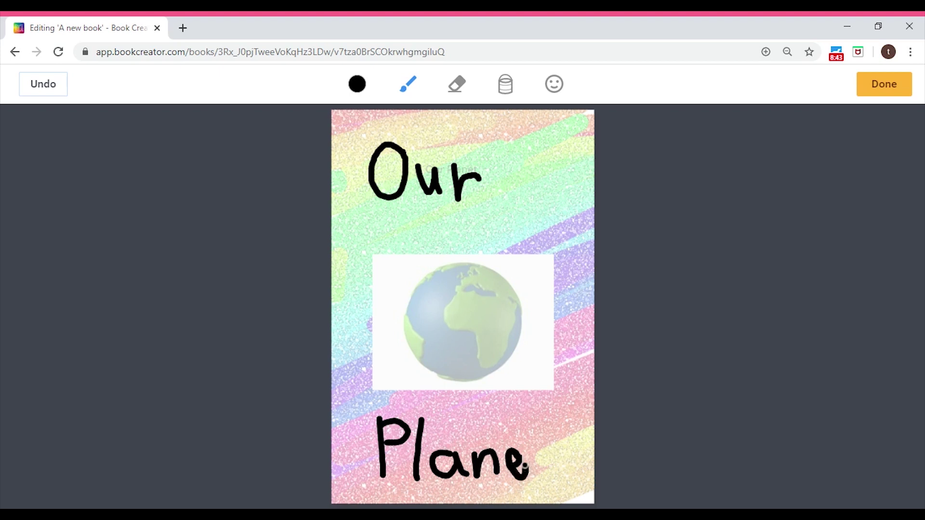
{"action": "mouse_move", "coordinate": [529, 427]}
{"action": "left_mouse_down"}
{"action": "mouse_move", "coordinate": [533, 465]}
{"action": "mouse_move", "coordinate": [549, 472]}
{"action": "left_mouse_up"}
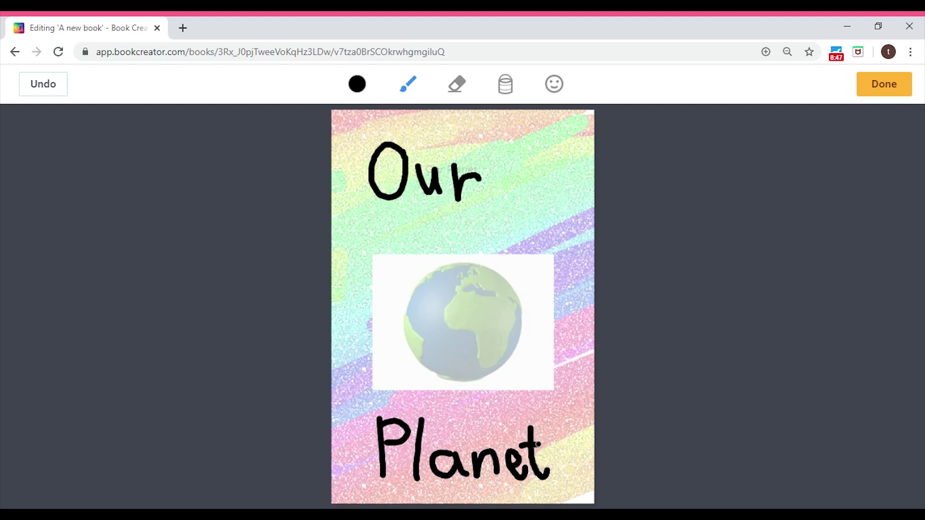
{"action": "left_click", "coordinate": [899, 95]}
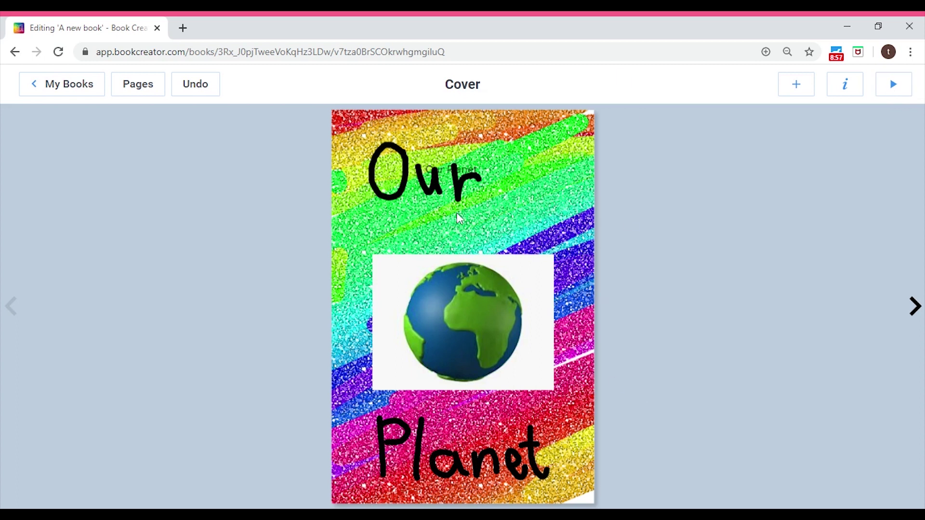
Start a pen drawing on pages 2 and 3 with the crayon in the largest size and orange.
{"action": "left_click", "coordinate": [915, 307]}
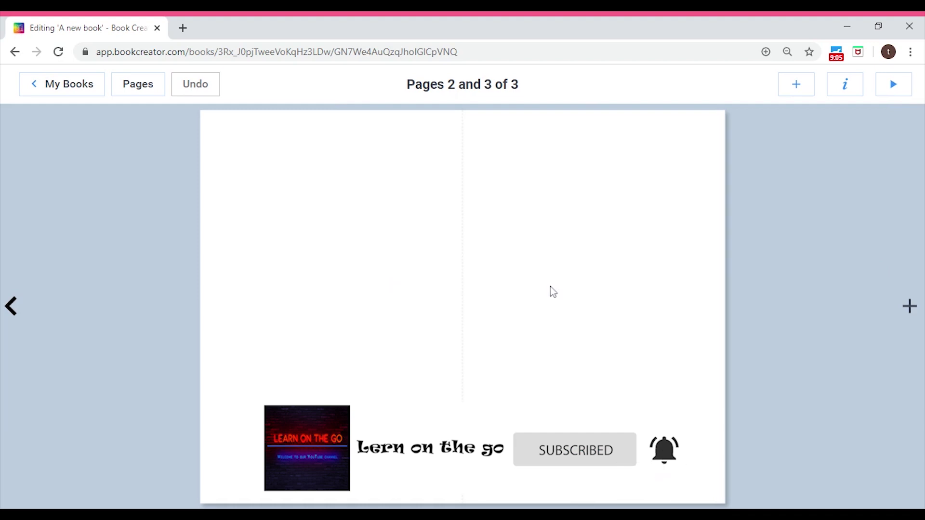
{"action": "left_click", "coordinate": [804, 94]}
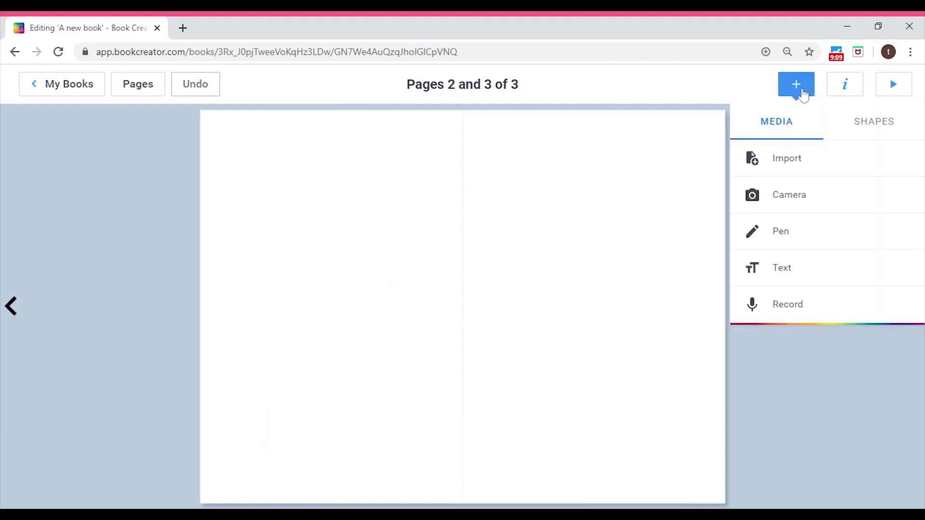
{"action": "left_click", "coordinate": [804, 231]}
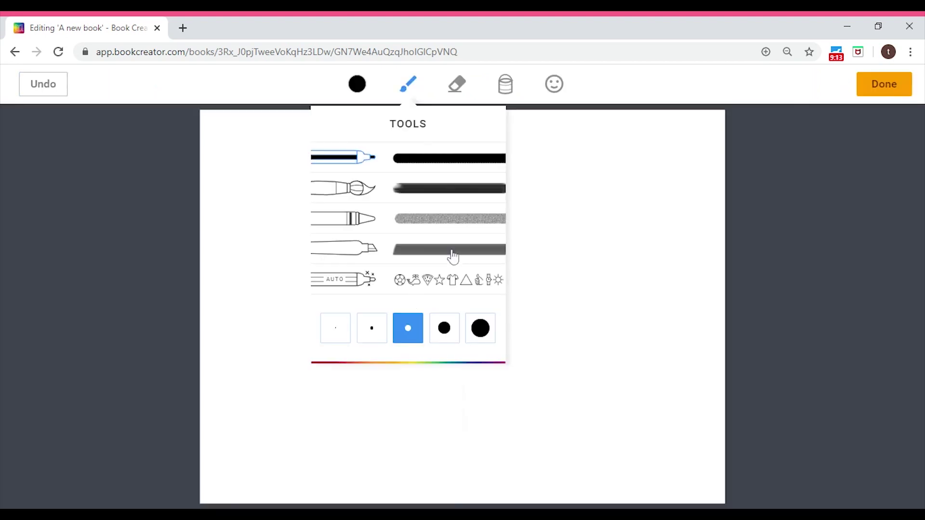
{"action": "left_click", "coordinate": [458, 228]}
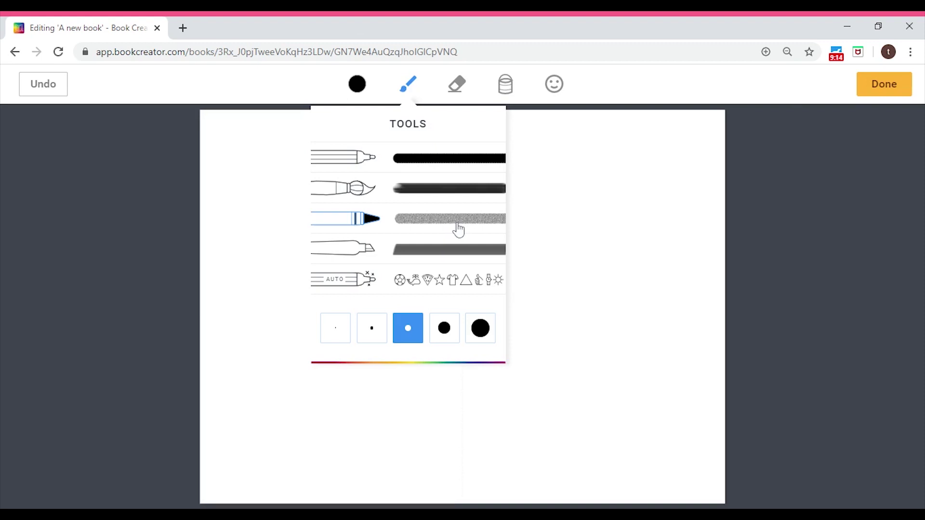
{"action": "left_click", "coordinate": [481, 328]}
{"action": "left_click", "coordinate": [349, 89]}
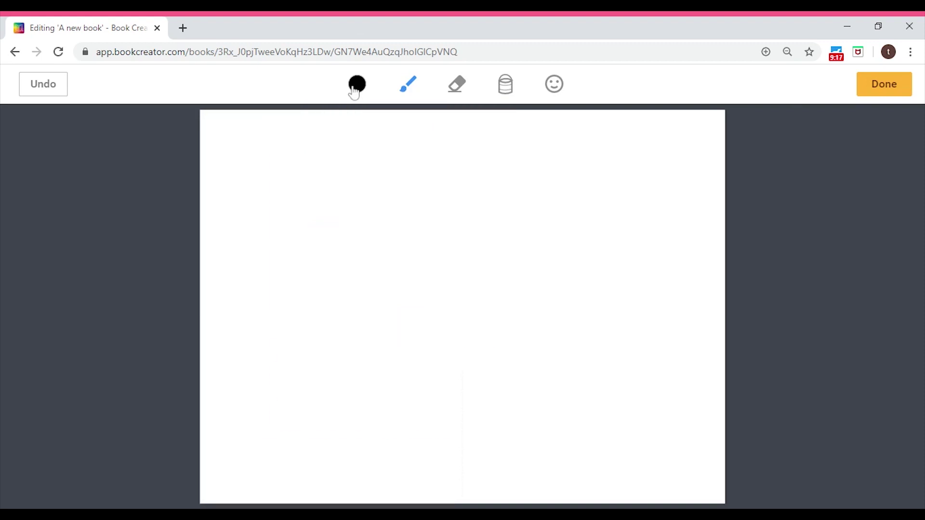
{"action": "left_click", "coordinate": [289, 375]}
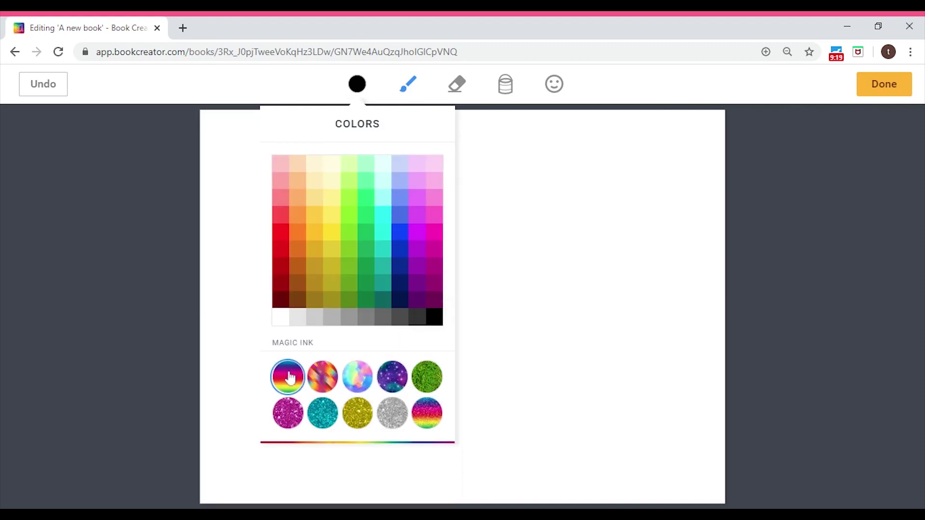
{"action": "left_click", "coordinate": [297, 232]}
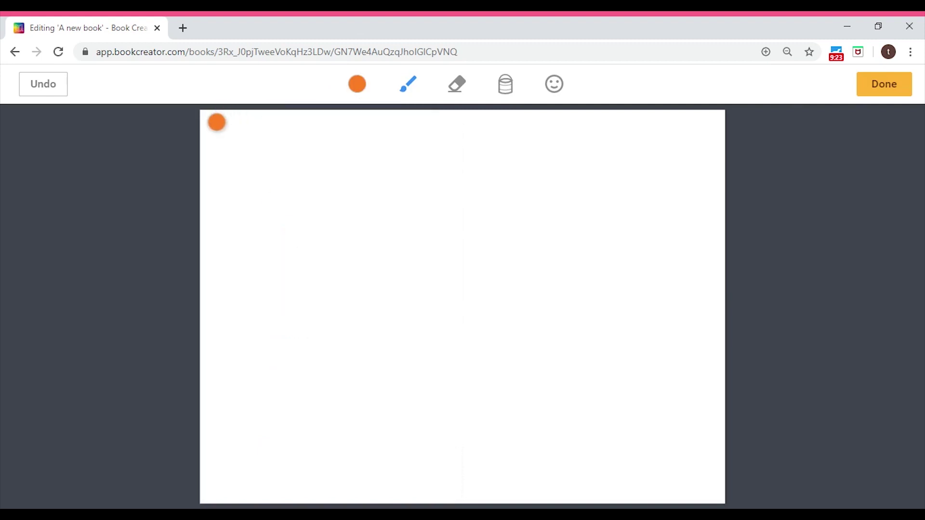
Dot nine orange crayon spots along page 2's top edge, draw a vertical stripe down its outer edge, and finish the drawing.
{"action": "left_click", "coordinate": [217, 123]}
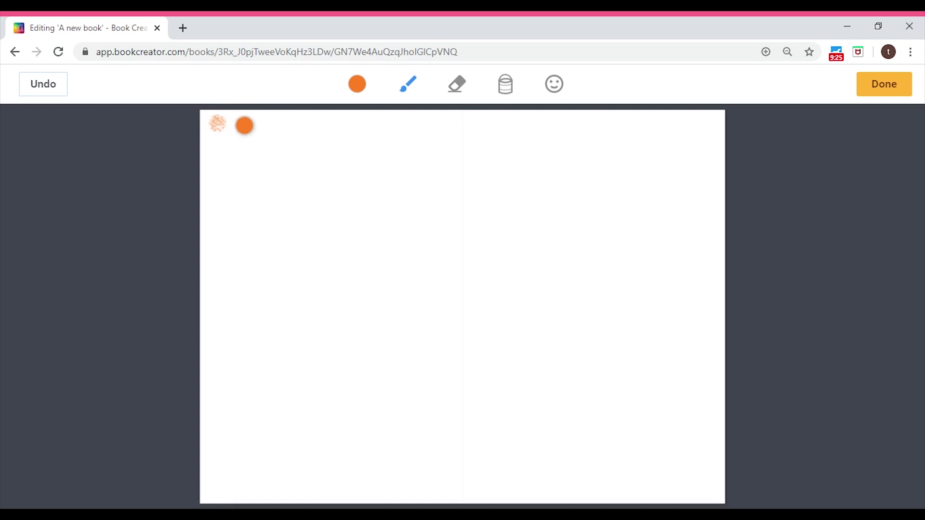
{"action": "left_click", "coordinate": [245, 126]}
{"action": "left_click", "coordinate": [273, 125]}
{"action": "left_click", "coordinate": [301, 124]}
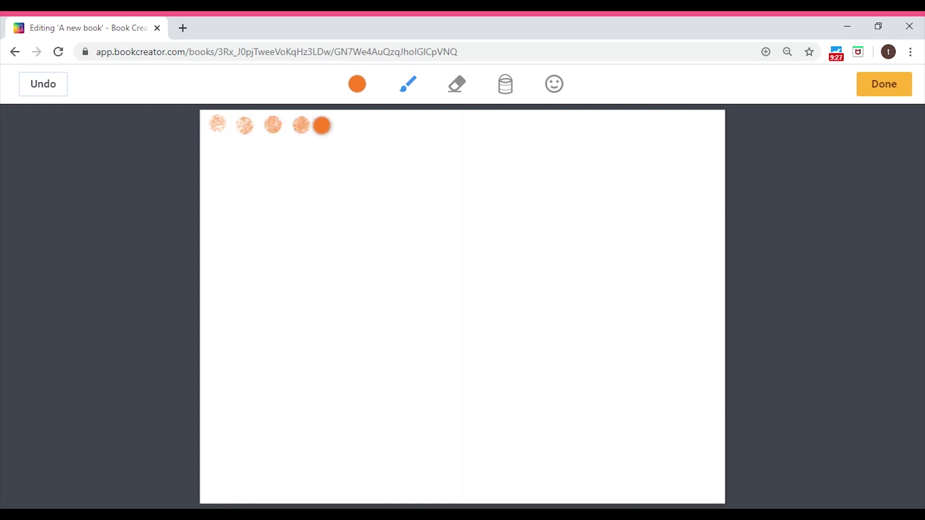
{"action": "left_click", "coordinate": [325, 126]}
{"action": "left_click", "coordinate": [346, 125]}
{"action": "left_click", "coordinate": [379, 124]}
{"action": "left_click", "coordinate": [399, 125]}
{"action": "left_click", "coordinate": [429, 124]}
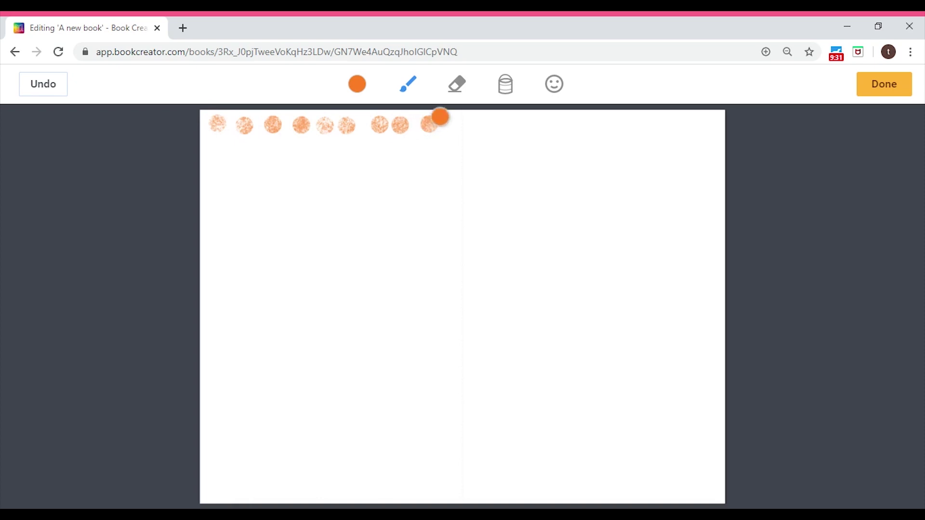
{"action": "left_click_drag", "start_coordinate": [207, 112], "coordinate": [210, 504]}
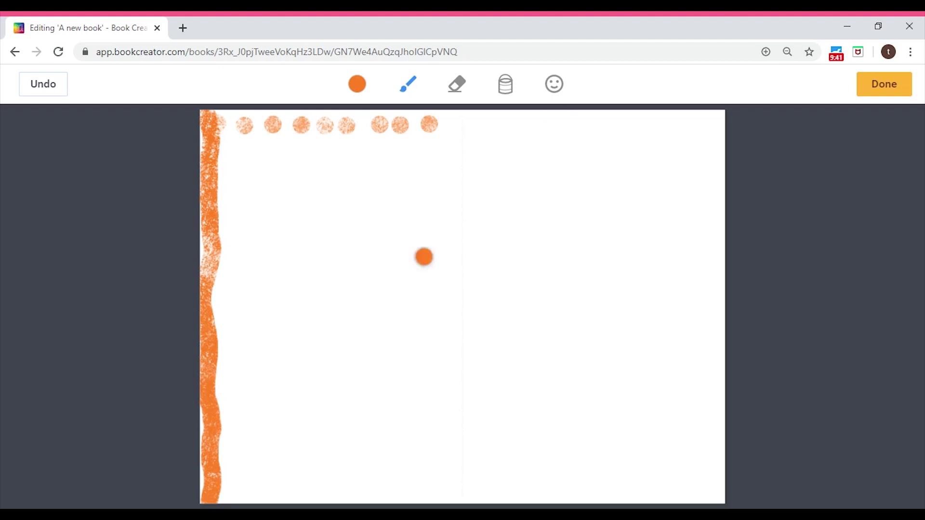
{"action": "left_click", "coordinate": [892, 86]}
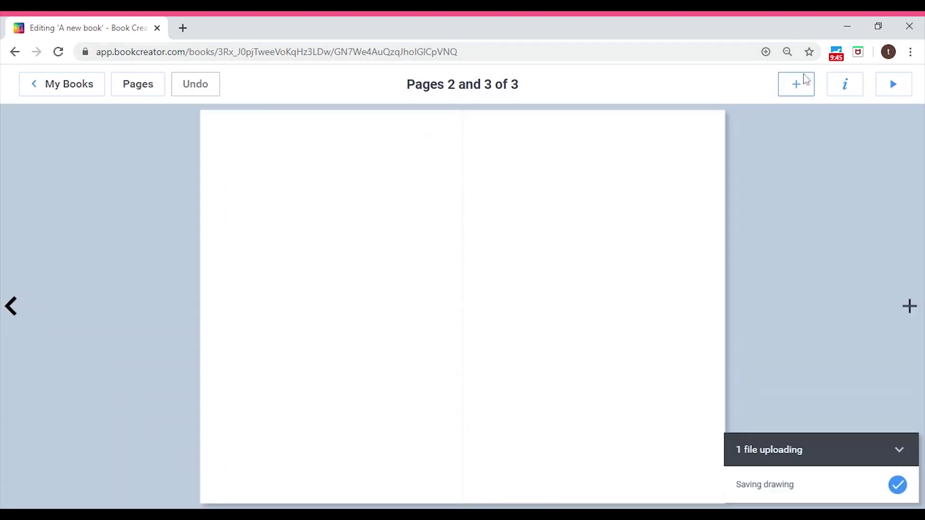
Import the world map image from the computer's files, place it on page 2's upper half and enlarge it to about 70% of the page width.
{"action": "left_click", "coordinate": [796, 89]}
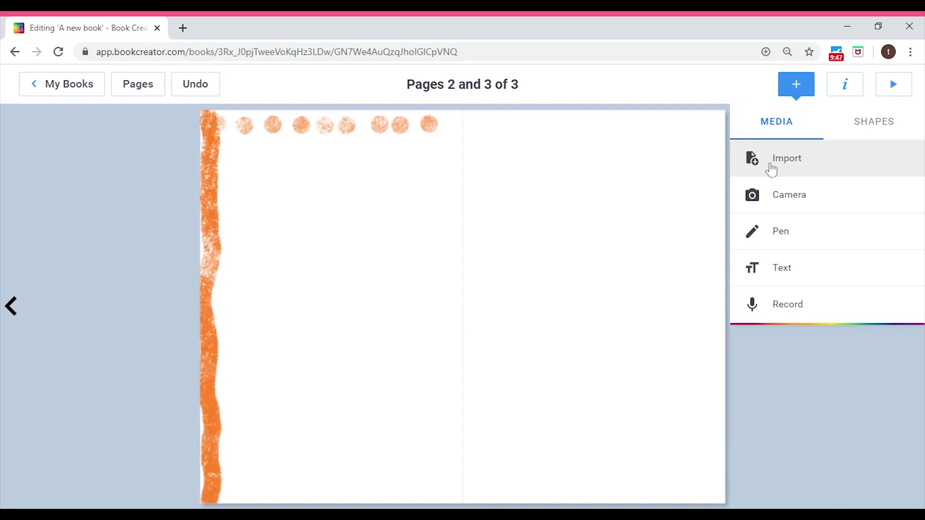
{"action": "left_click", "coordinate": [771, 167]}
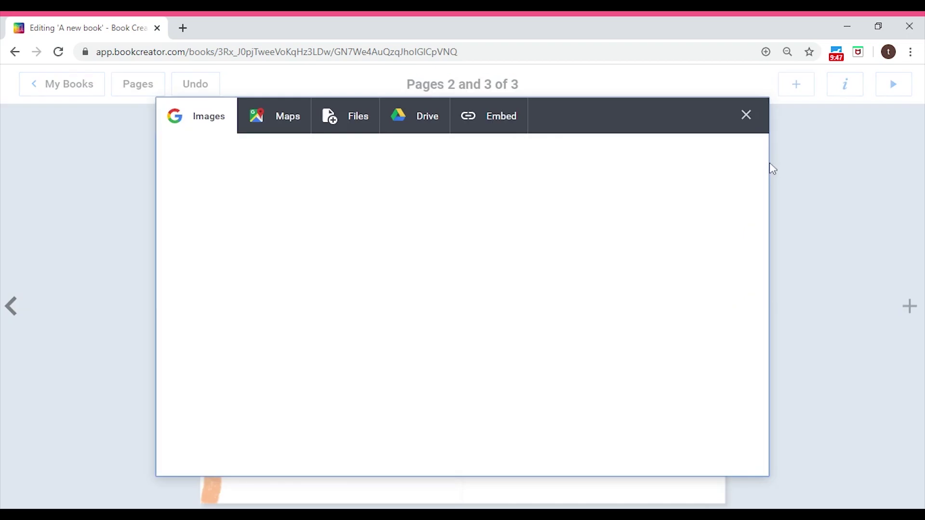
{"action": "left_click", "coordinate": [361, 120]}
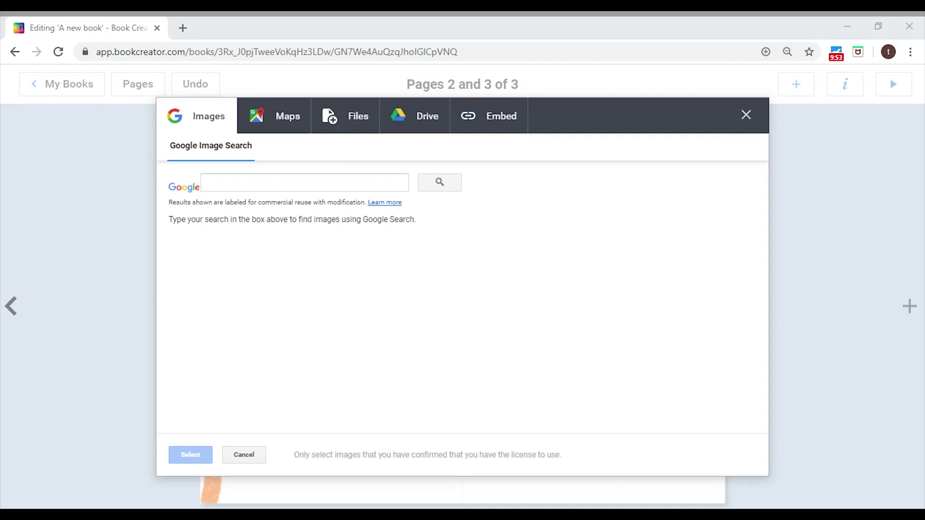
{"action": "key", "text": "Return"}
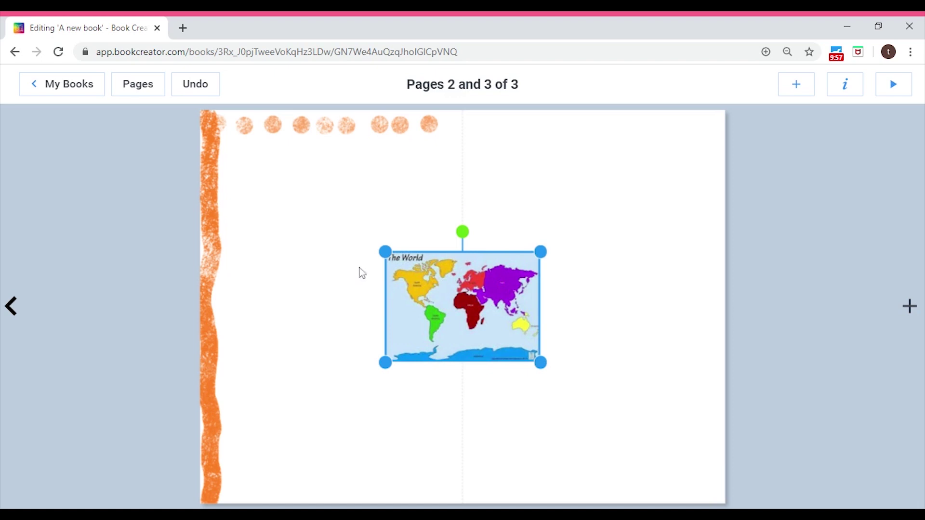
{"action": "left_click_drag", "start_coordinate": [454, 305], "coordinate": [322, 223]}
{"action": "left_click_drag", "start_coordinate": [409, 280], "coordinate": [438, 299]}
{"action": "left_click_drag", "start_coordinate": [386, 262], "coordinate": [359, 242]}
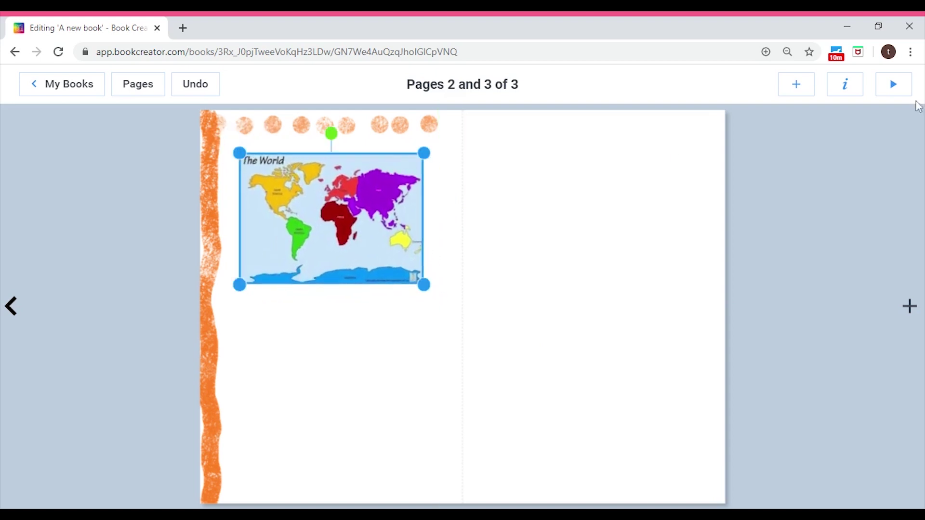
Add the text "There are 07 continents." and place it just below the world map on page 2.
{"action": "left_click", "coordinate": [800, 87]}
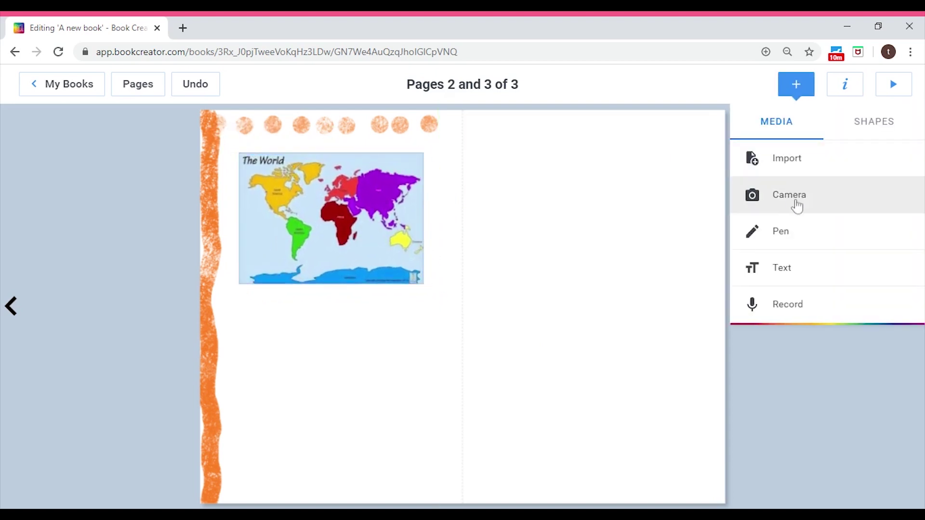
{"action": "left_click", "coordinate": [787, 267]}
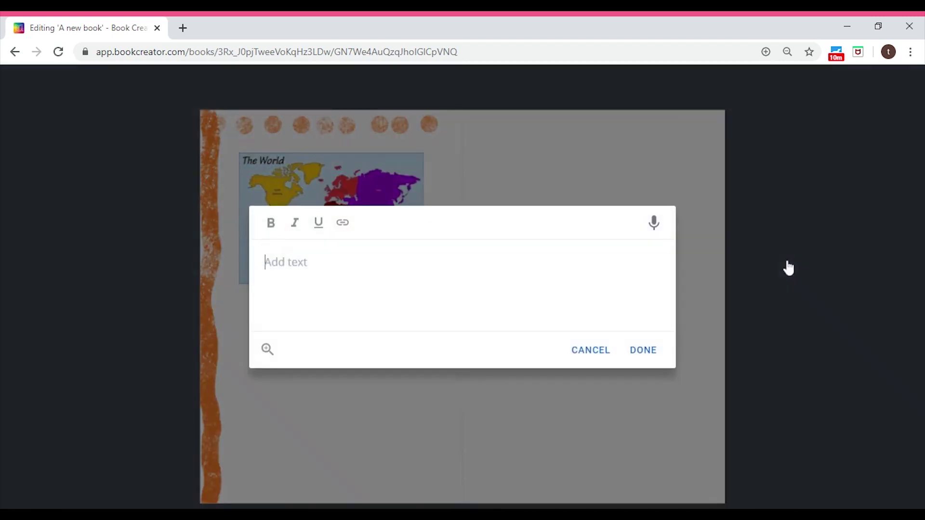
{"action": "type", "text": "There are 07 continents."}
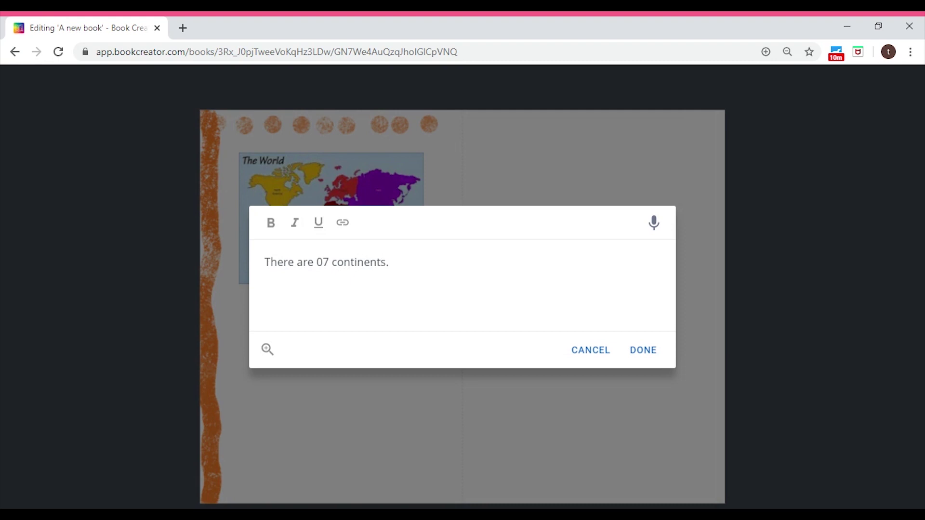
{"action": "left_click", "coordinate": [644, 359]}
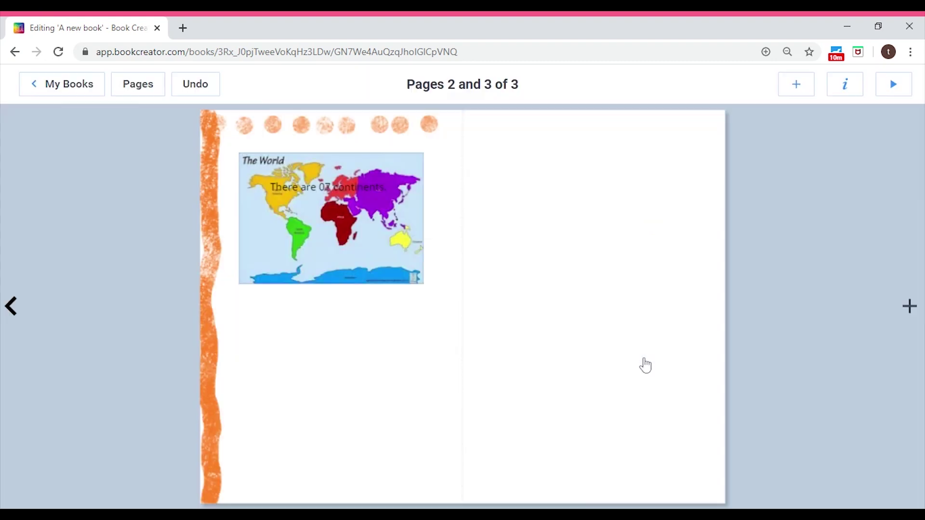
{"action": "left_click_drag", "start_coordinate": [386, 186], "coordinate": [367, 324]}
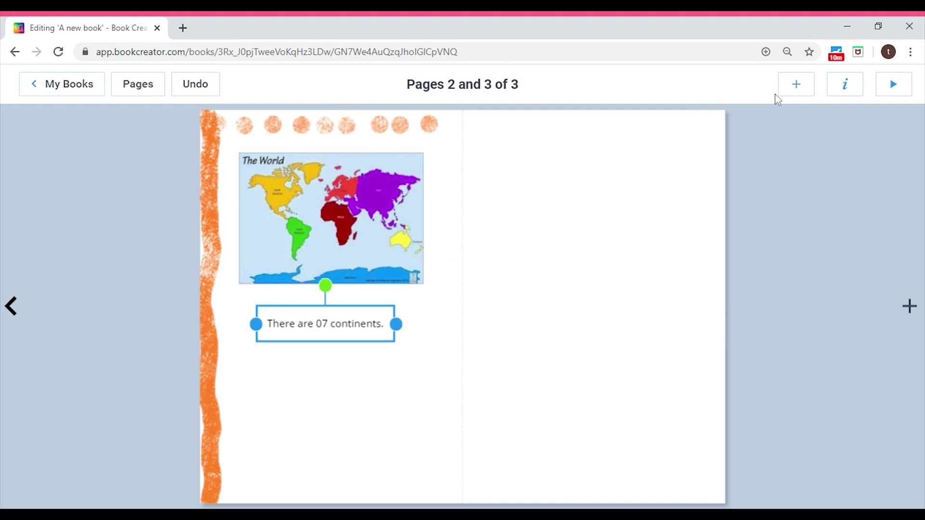
Insert the star-eyed smiley emoji through a new pen drawing, place it below the continents text, and finish the drawing.
{"action": "left_click", "coordinate": [797, 84]}
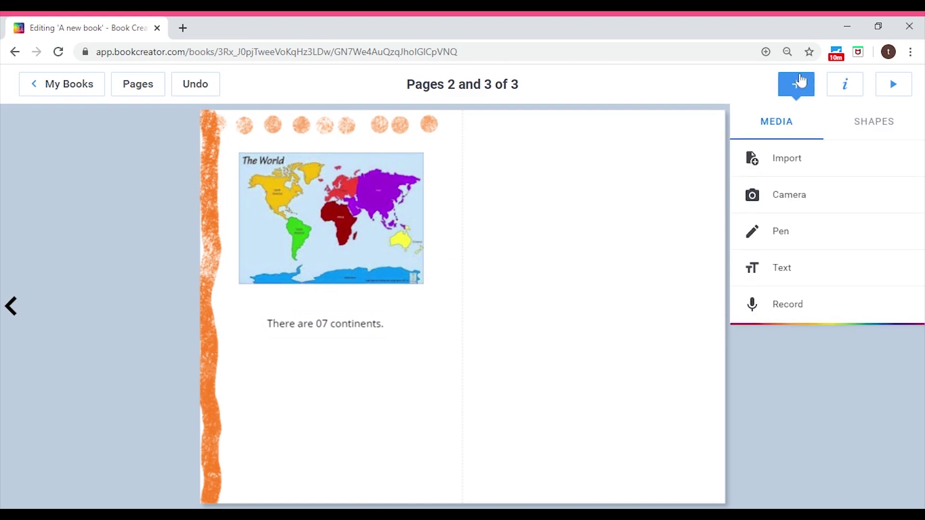
{"action": "left_click", "coordinate": [784, 236]}
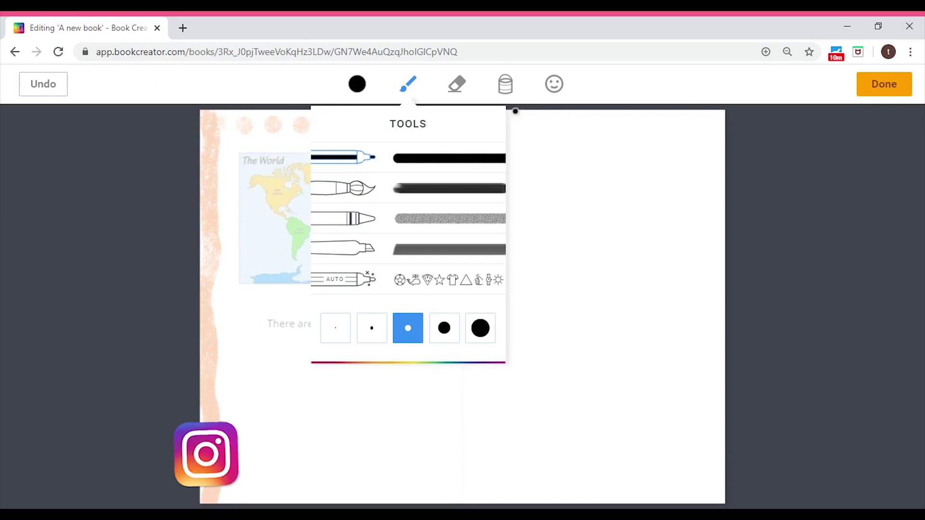
{"action": "left_click", "coordinate": [554, 88]}
{"action": "left_click", "coordinate": [554, 85]}
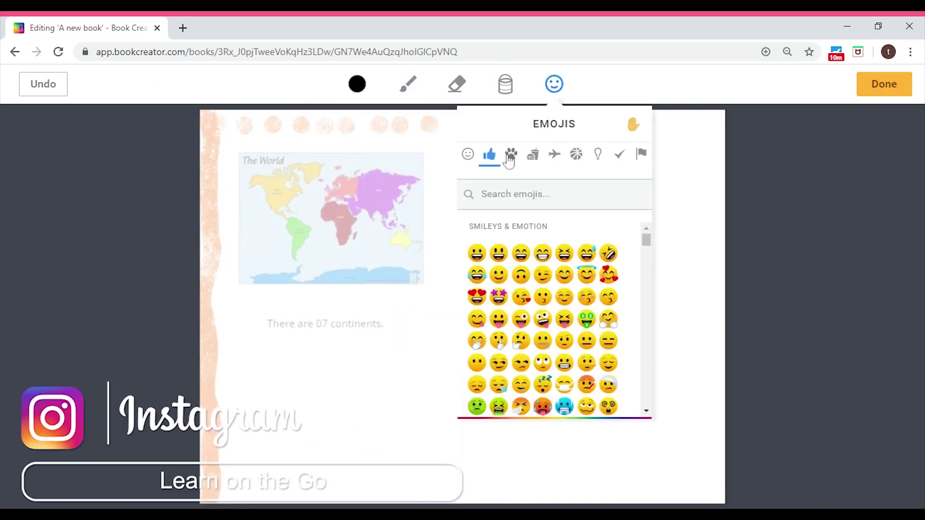
{"action": "scroll", "coordinate": [534, 245], "scroll_direction": "down", "scroll_amount": 1}
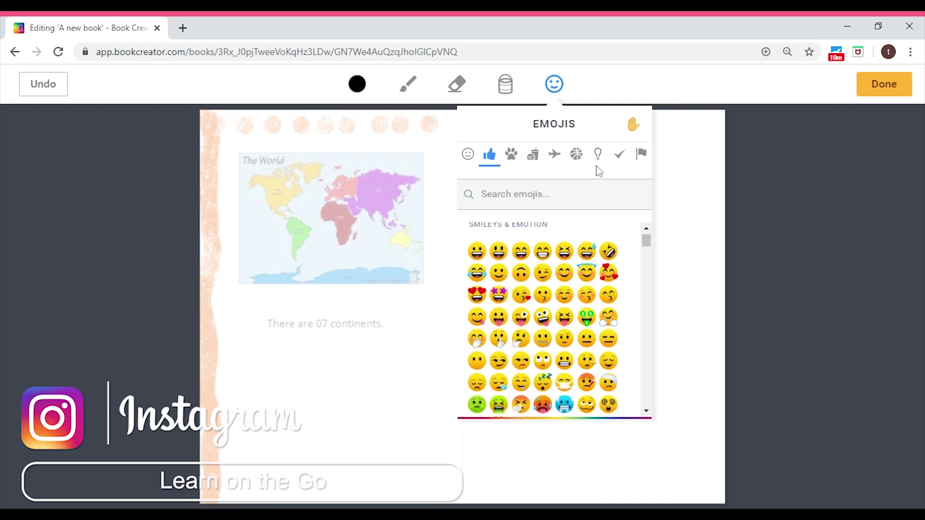
{"action": "left_click", "coordinate": [570, 158]}
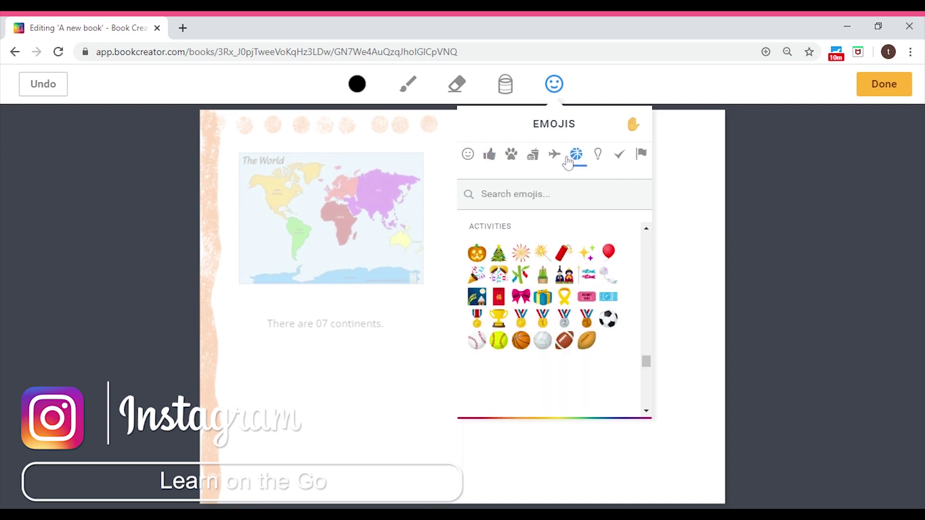
{"action": "left_click", "coordinate": [554, 157]}
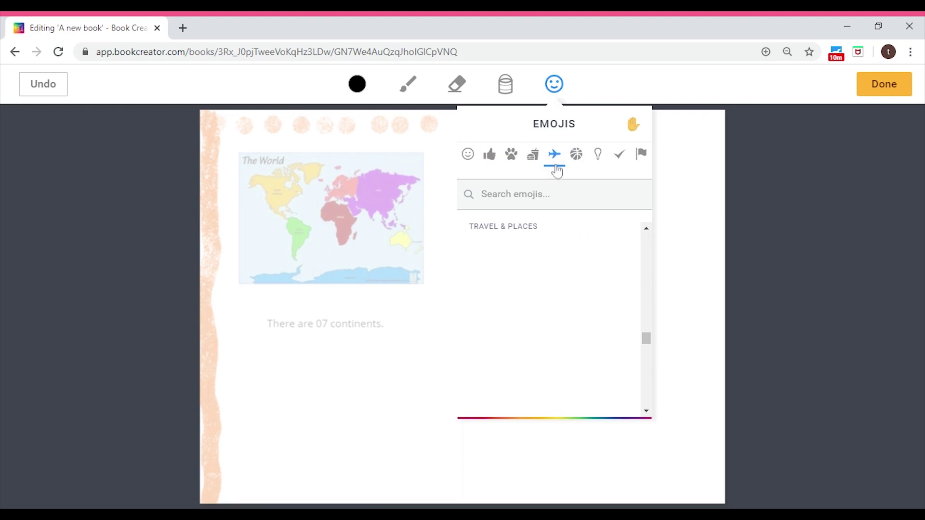
{"action": "left_click", "coordinate": [468, 156]}
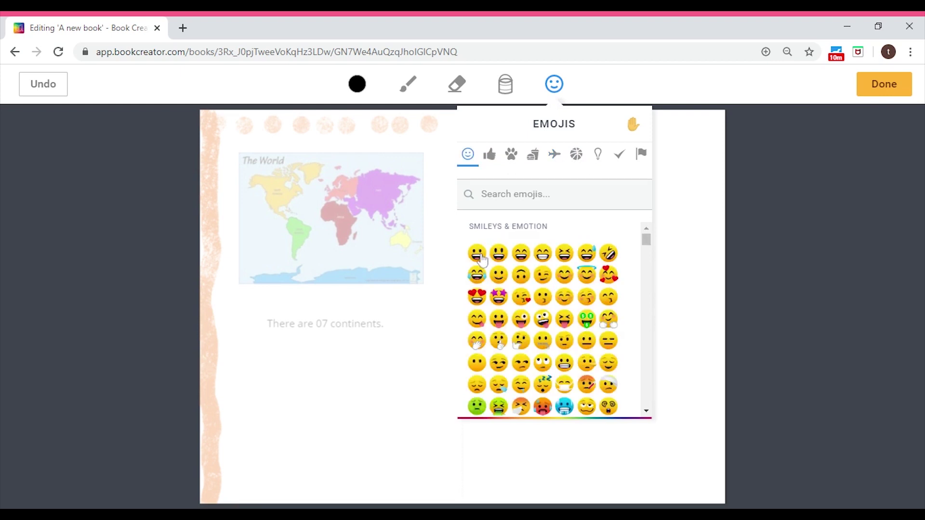
{"action": "left_click", "coordinate": [499, 301]}
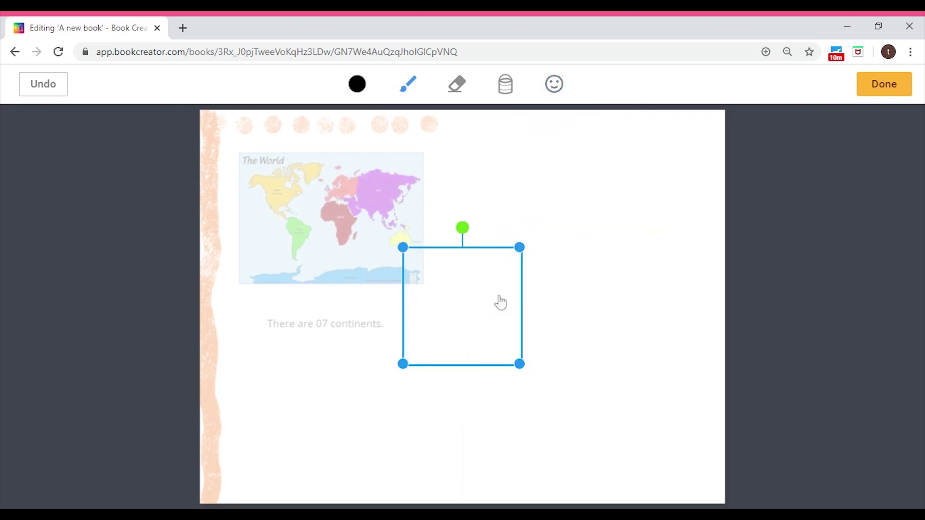
{"action": "left_click_drag", "start_coordinate": [462, 318], "coordinate": [338, 414]}
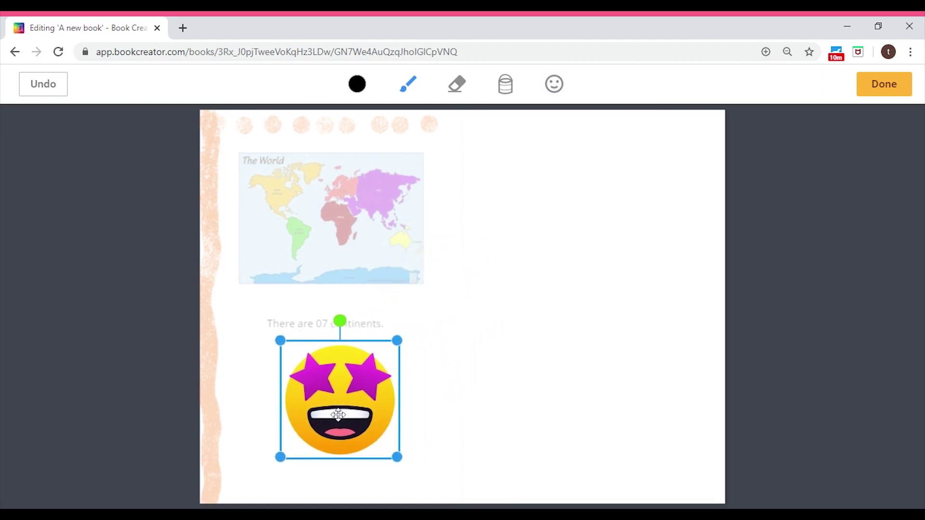
{"action": "left_click", "coordinate": [409, 321]}
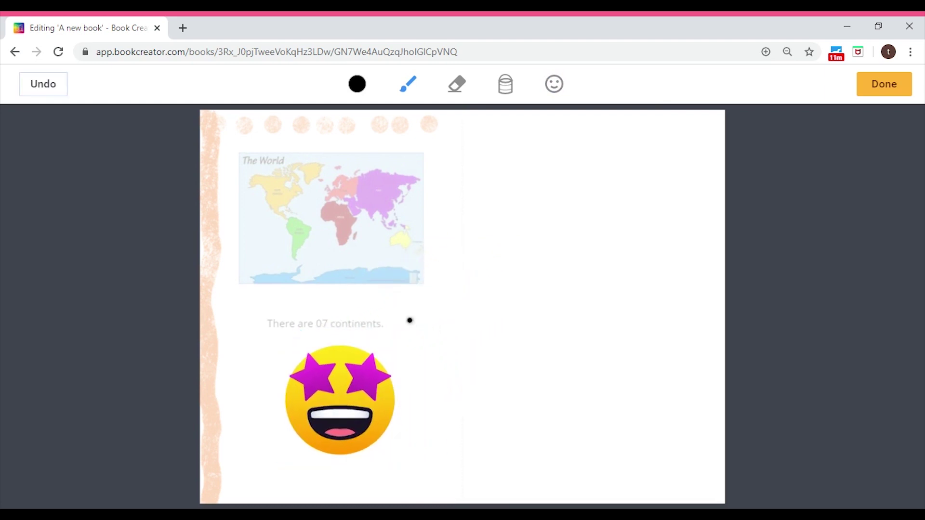
{"action": "left_click", "coordinate": [895, 86]}
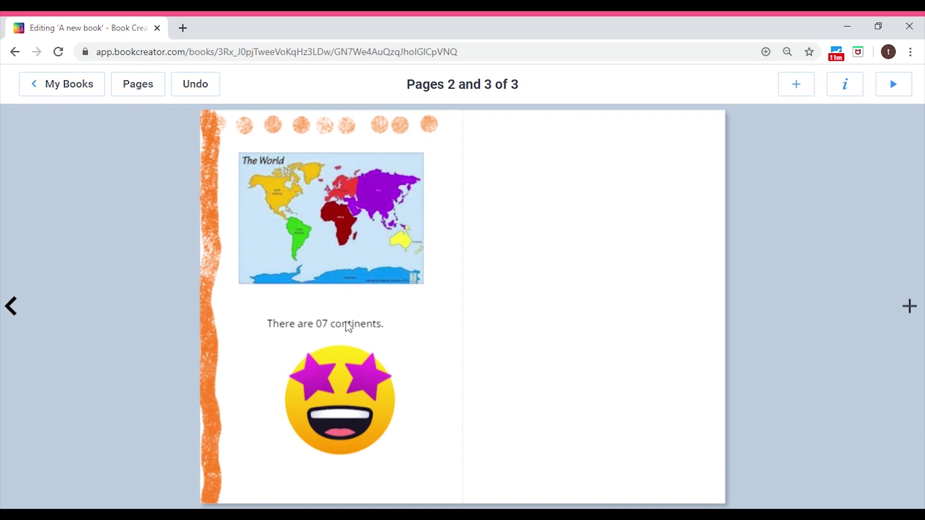
{"action": "left_click", "coordinate": [793, 95]}
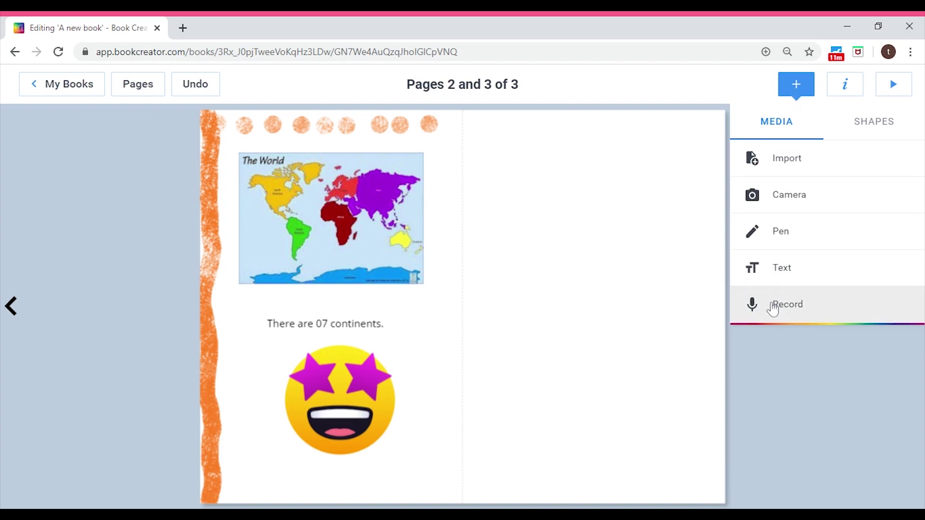
{"action": "left_click", "coordinate": [655, 224]}
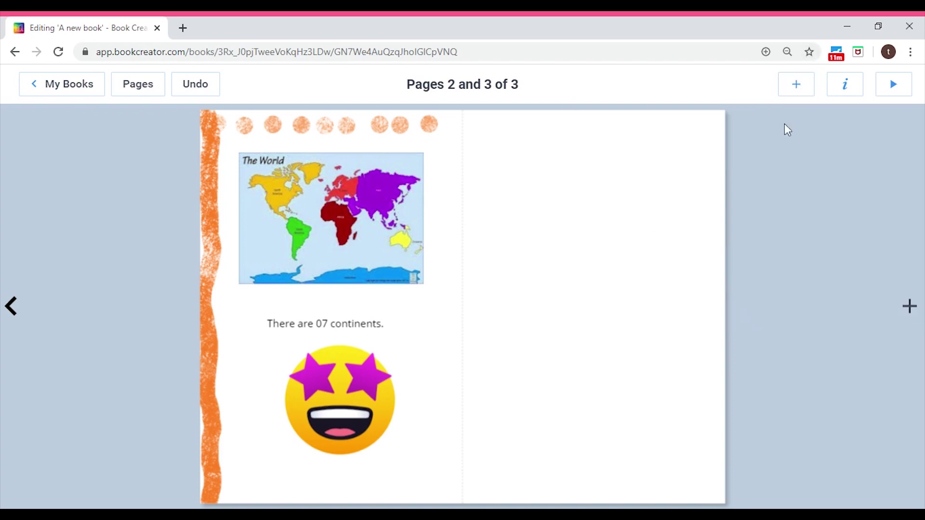
Record a sound clip, use the recording, and place its speaker icon on page 2 beside the emoji's lower right.
{"action": "left_click", "coordinate": [796, 93]}
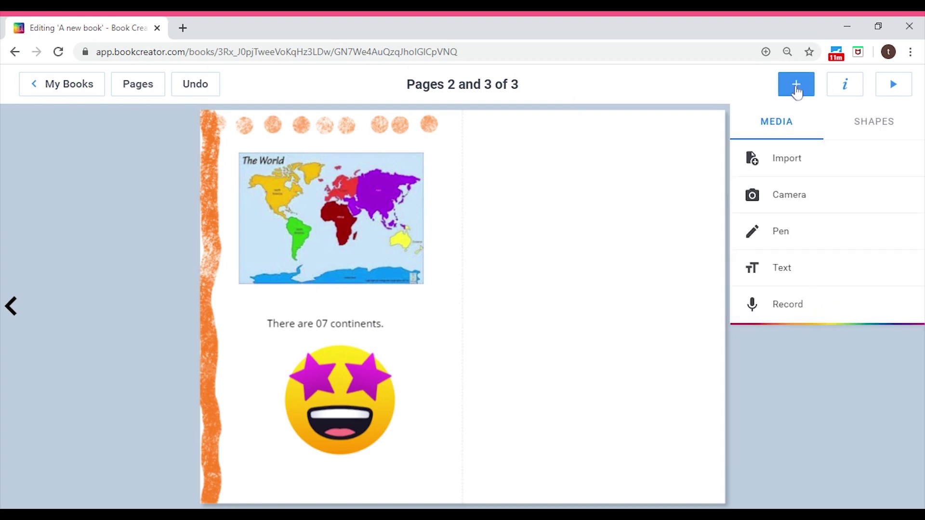
{"action": "left_click", "coordinate": [774, 308]}
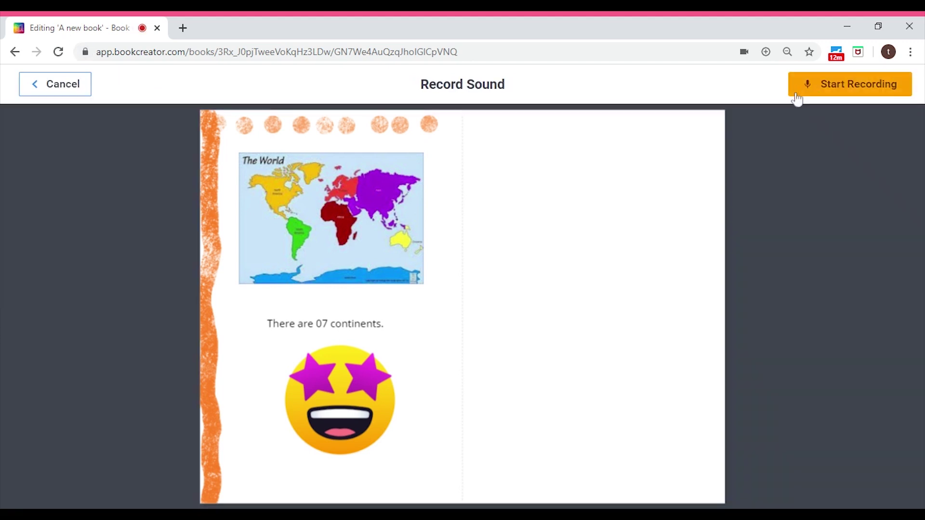
{"action": "left_click", "coordinate": [827, 89]}
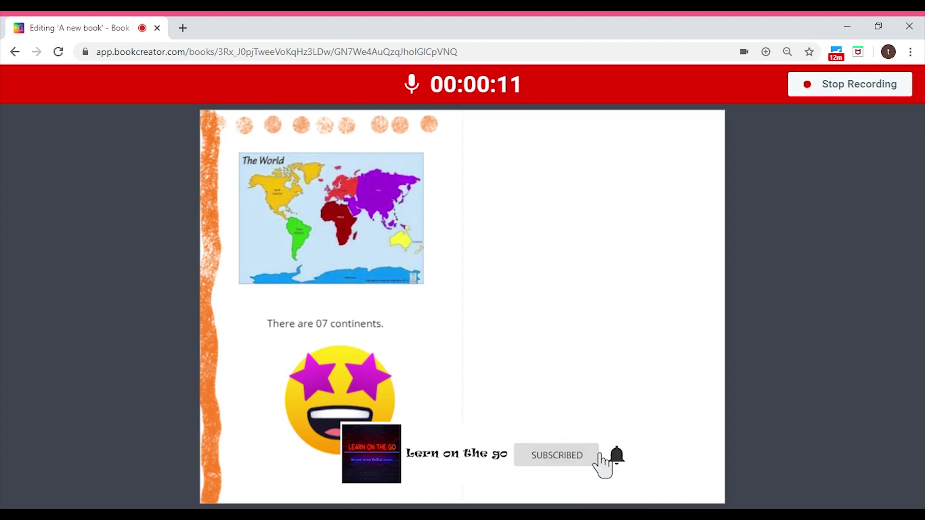
{"action": "left_click", "coordinate": [827, 88]}
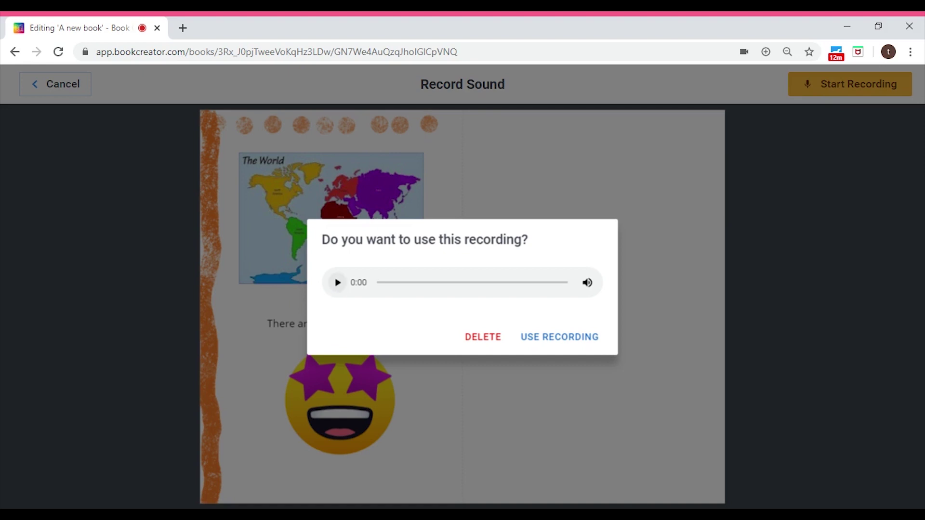
{"action": "left_click", "coordinate": [575, 346]}
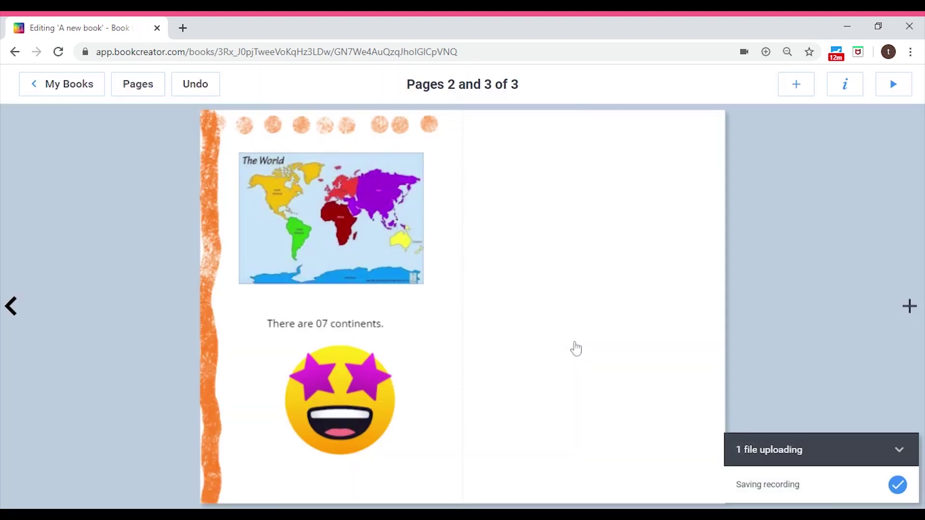
{"action": "left_click_drag", "start_coordinate": [336, 301], "coordinate": [428, 454]}
{"action": "left_click", "coordinate": [608, 282]}
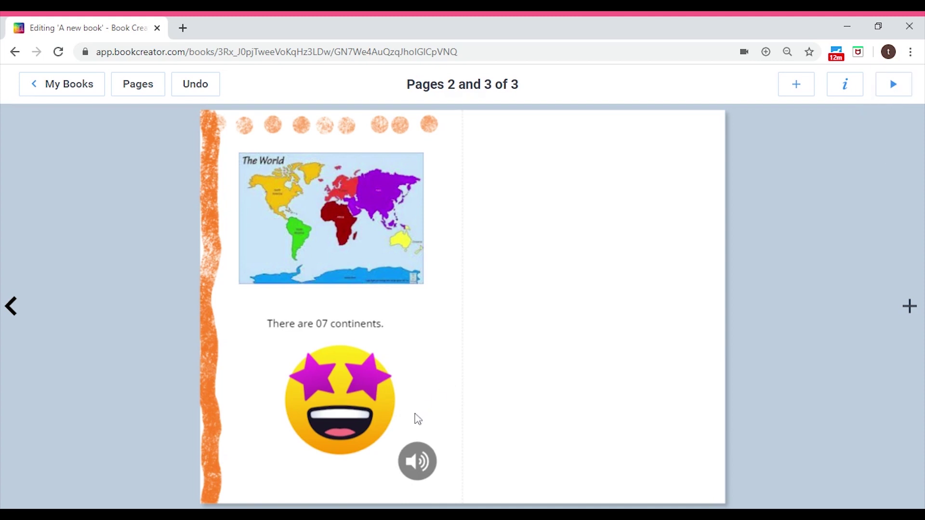
Preview the book in reading mode, paging between the cover and pages 2 and 3, ending on the cover.
{"action": "left_click", "coordinate": [898, 93]}
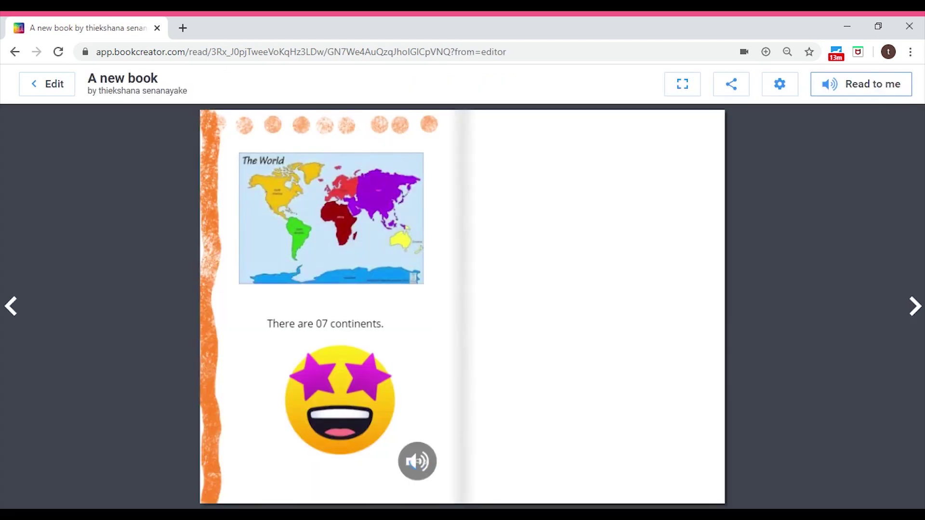
{"action": "left_click", "coordinate": [10, 307]}
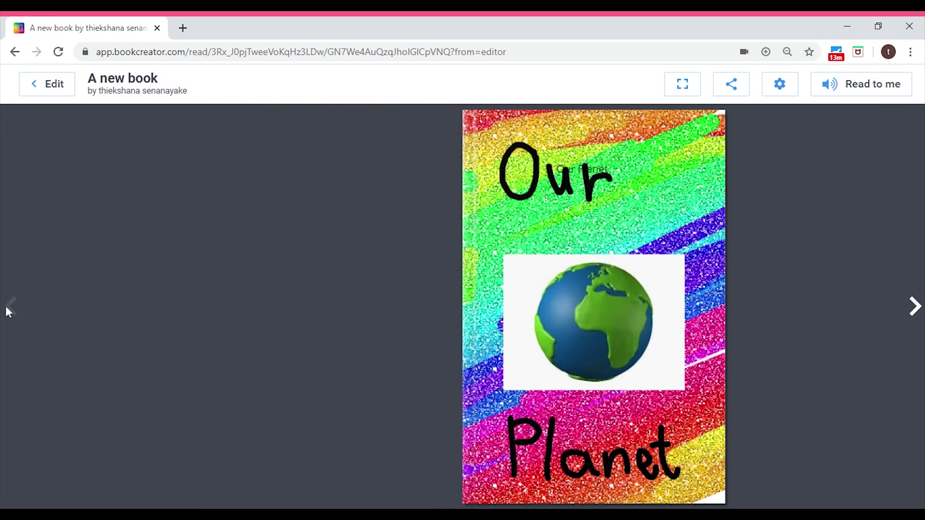
{"action": "left_click", "coordinate": [914, 316]}
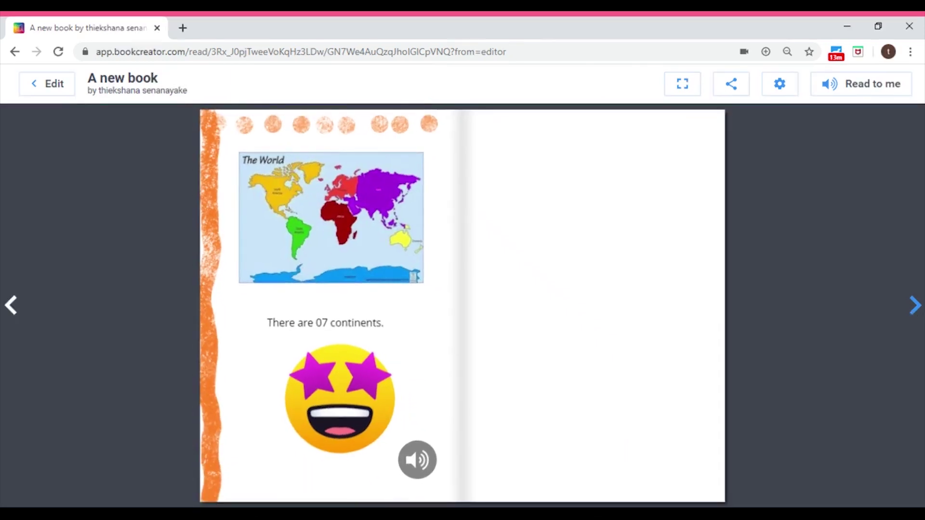
{"action": "left_click", "coordinate": [12, 305]}
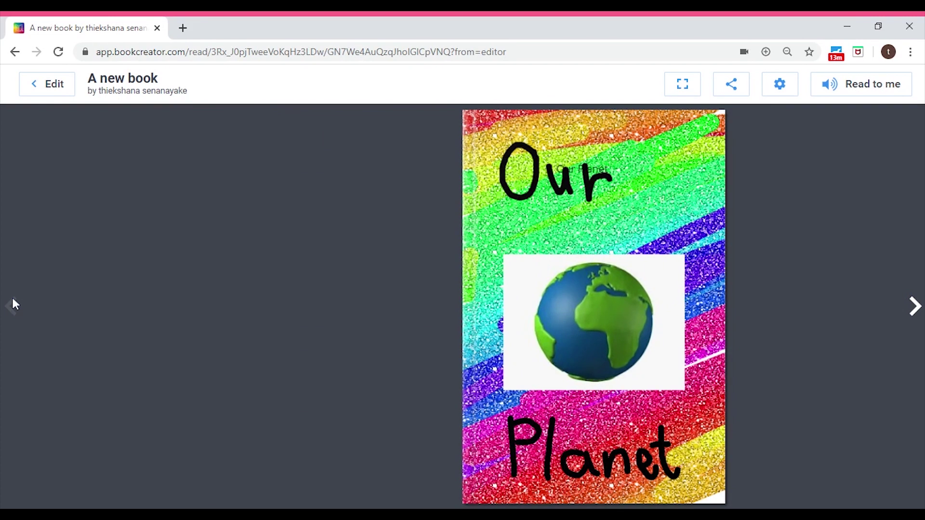